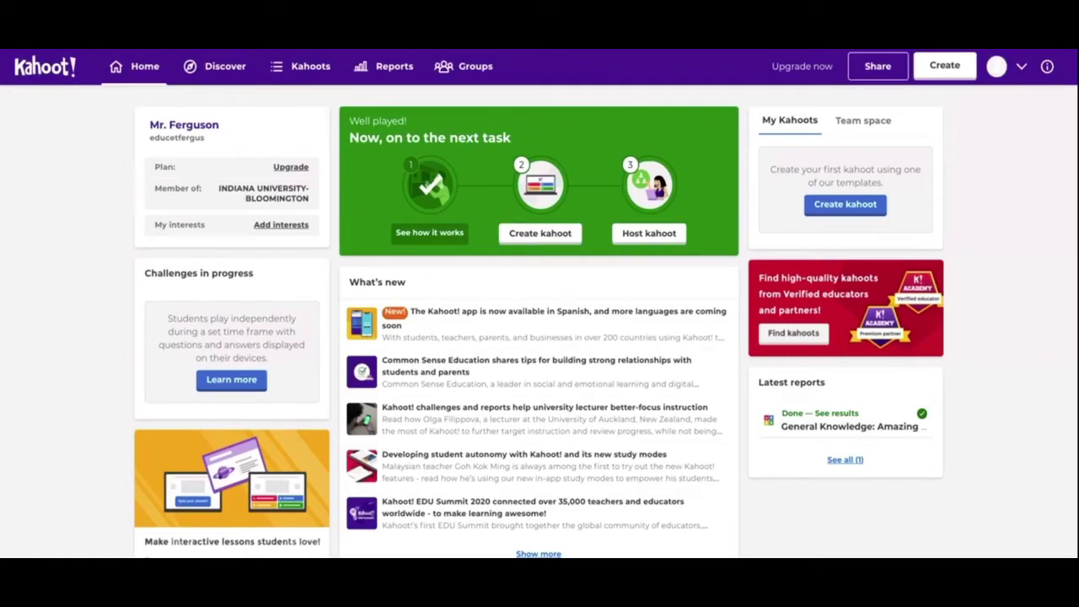
# Scroll up and down the starting Kahoot! page to look it over.
pyautogui.scroll(-2, 540, 320)
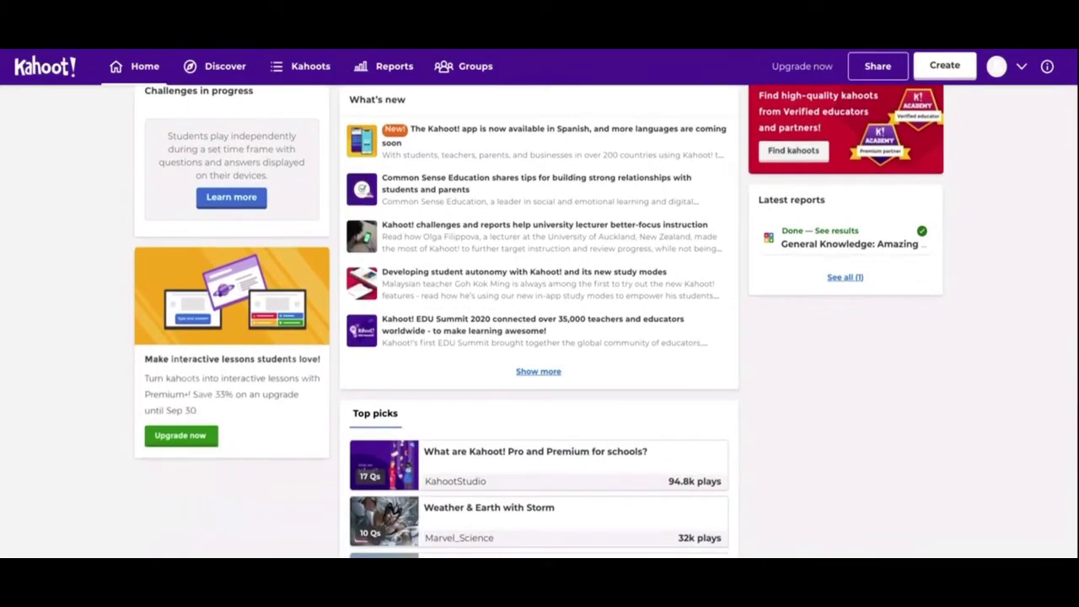
pyautogui.scroll(-2, 539, 320)
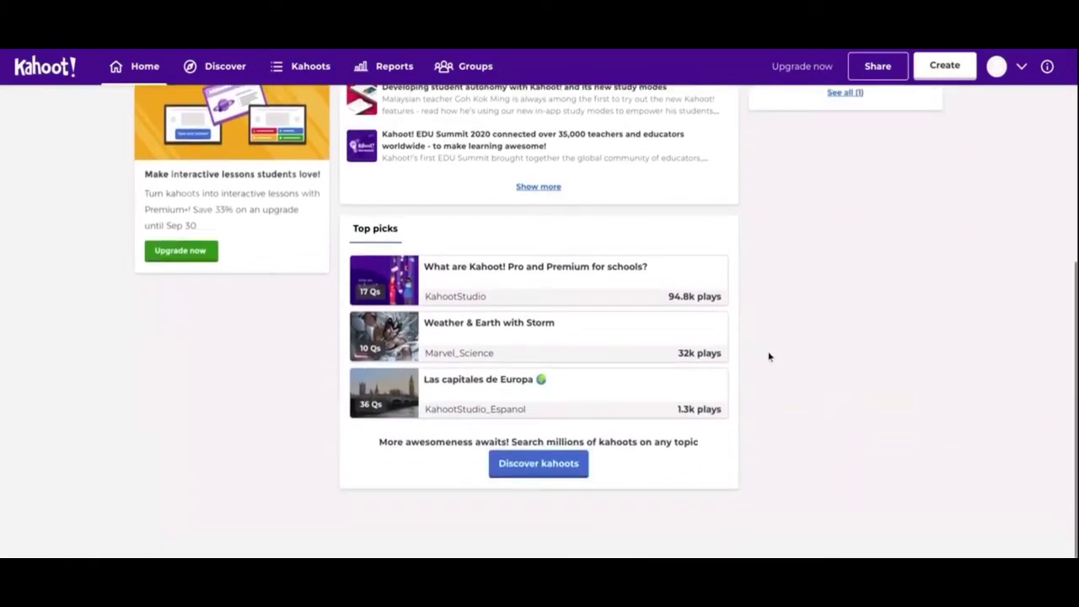
pyautogui.scroll(4, 800, 291)
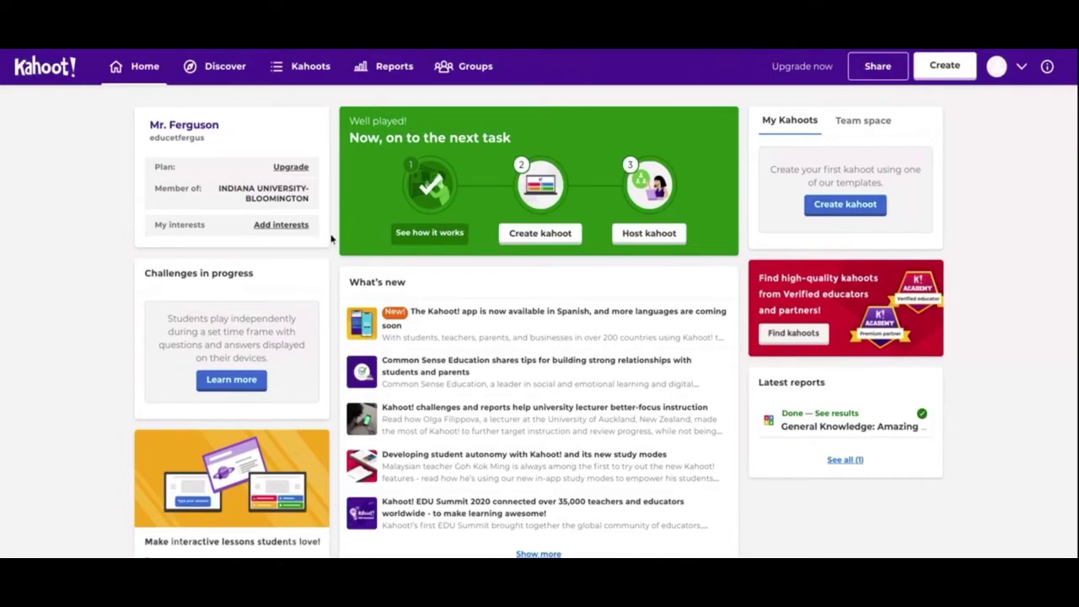
pyautogui.scroll(-3, 332, 239)
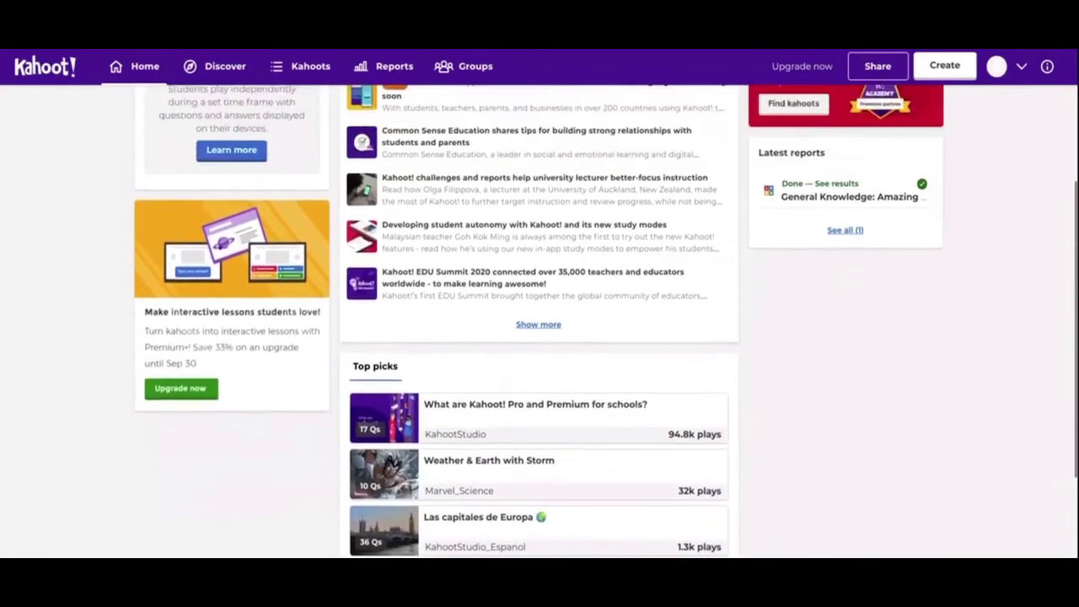
pyautogui.scroll(3, 331, 239)
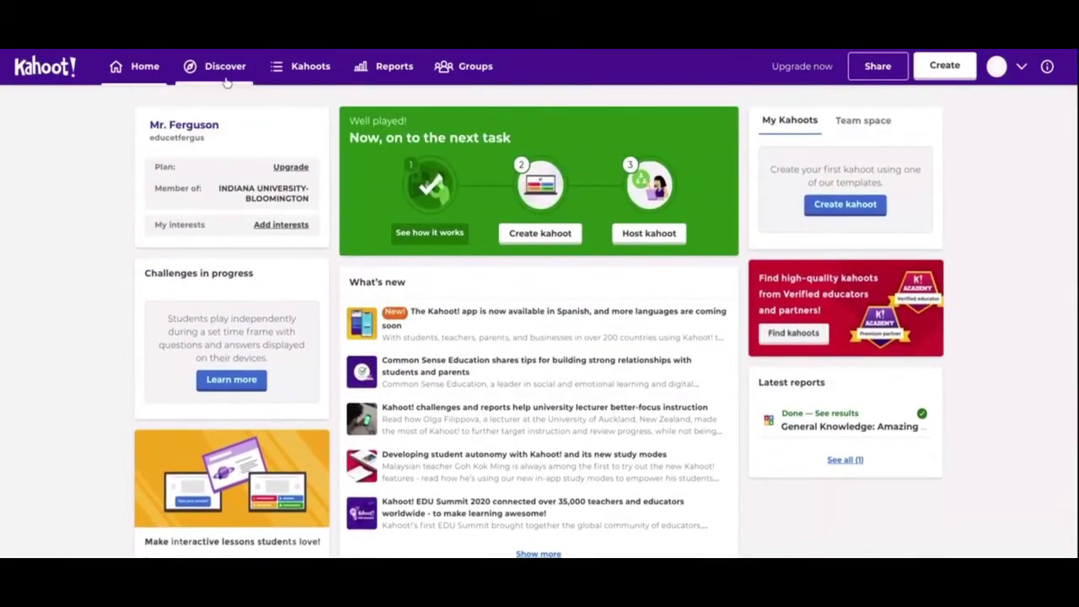
# Search Discover for 'science' and scroll through the 1,849,601 results.
pyautogui.click(226, 82)
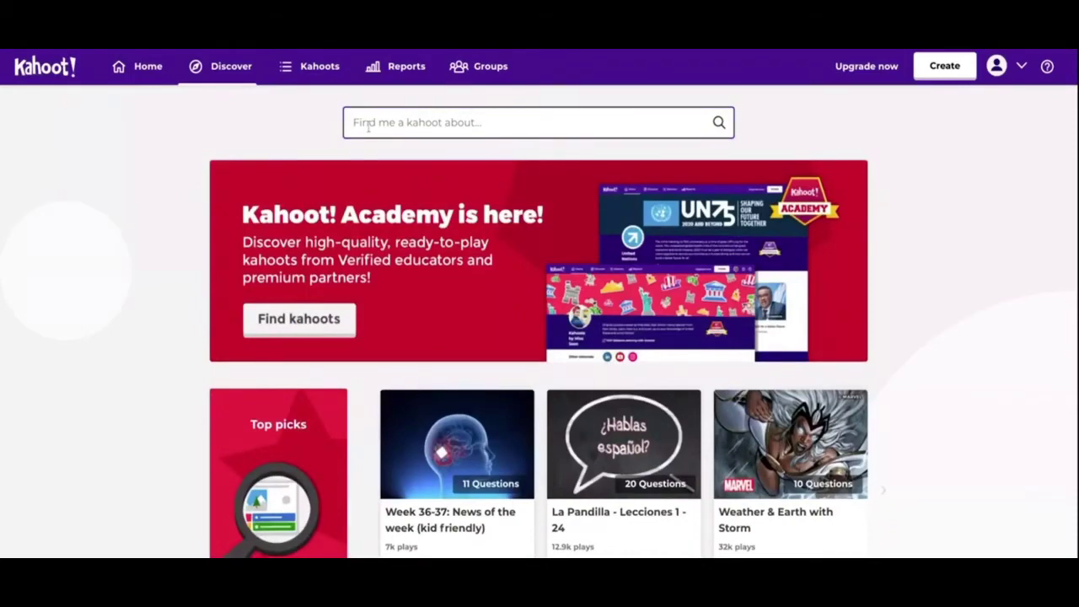
pyautogui.click(367, 124)
pyautogui.write('science')
pyautogui.press('Return')
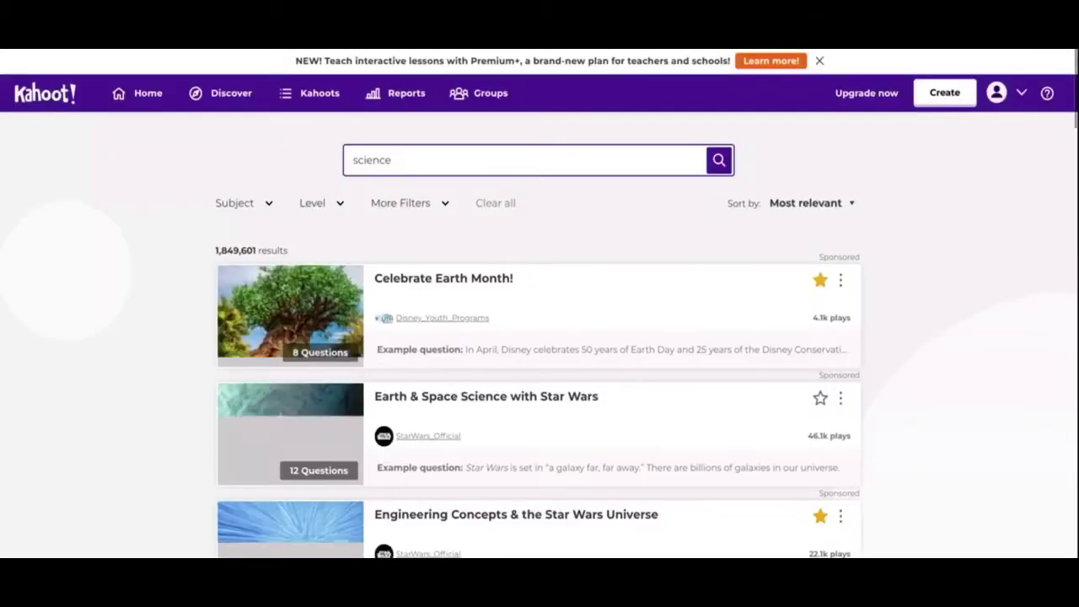
pyautogui.scroll(-2, 983, 253)
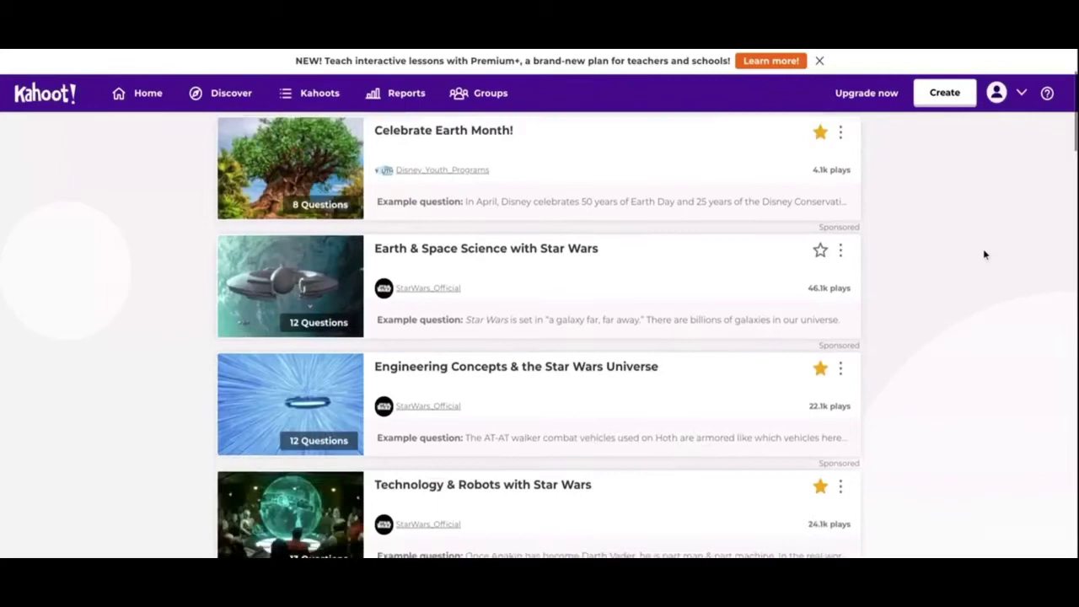
pyautogui.scroll(-1, 982, 249)
pyautogui.scroll(2, 982, 250)
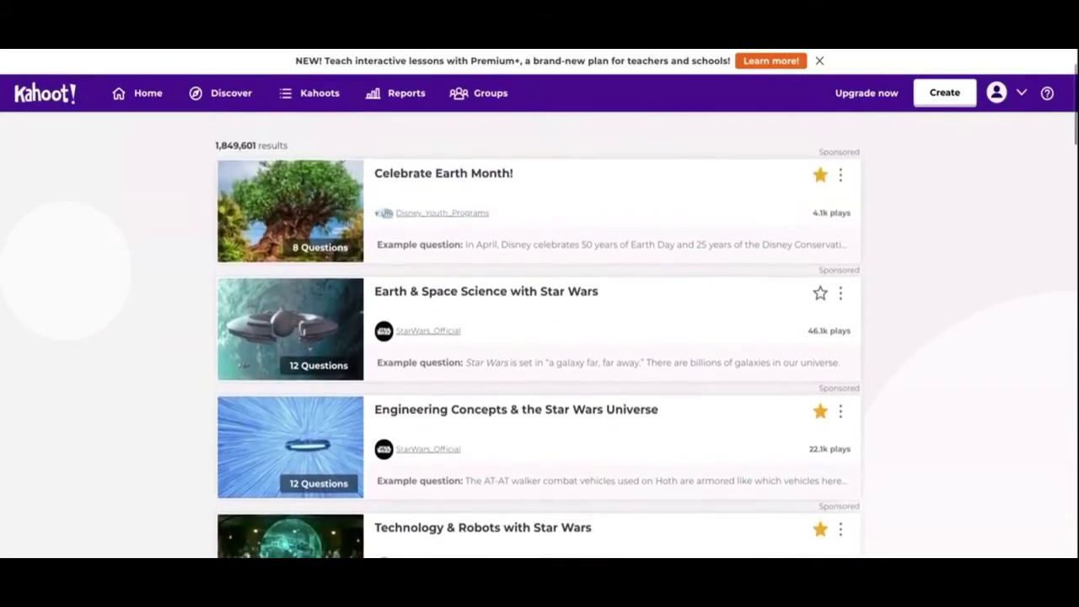
pyautogui.scroll(-3, 983, 253)
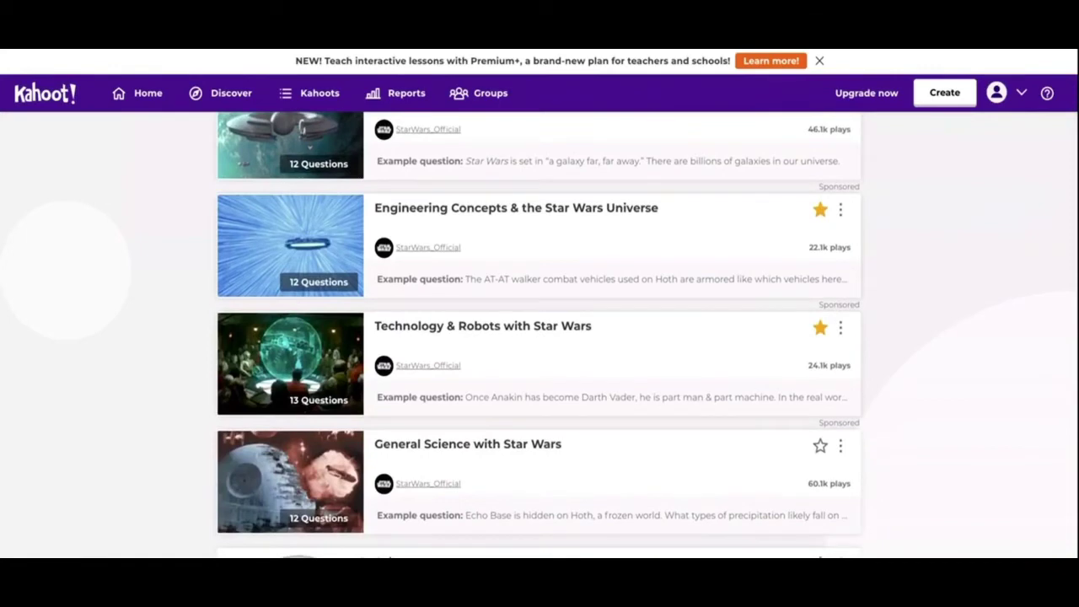
pyautogui.scroll(5, 542, 329)
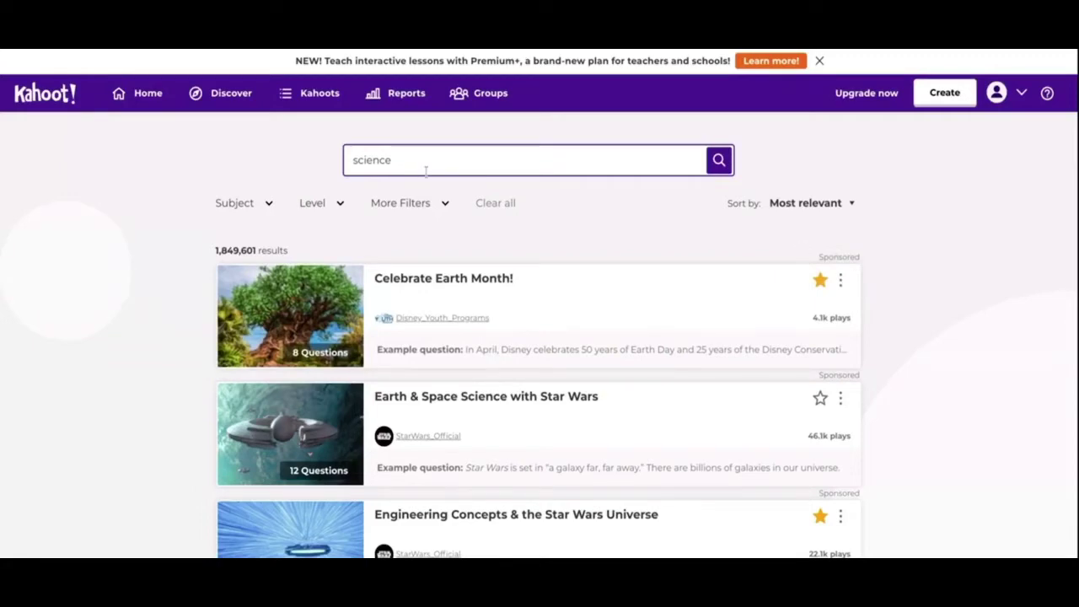
# Look through the Subject, Level and More Filters options unapplied, then go to My Kahoots.
pyautogui.click(263, 212)
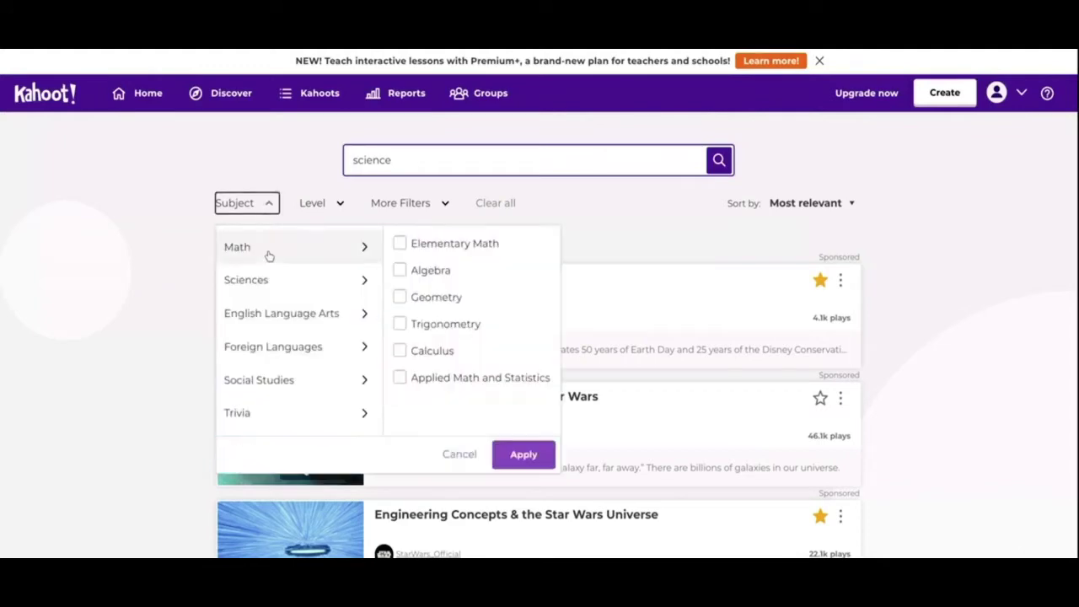
pyautogui.moveTo(325, 390)
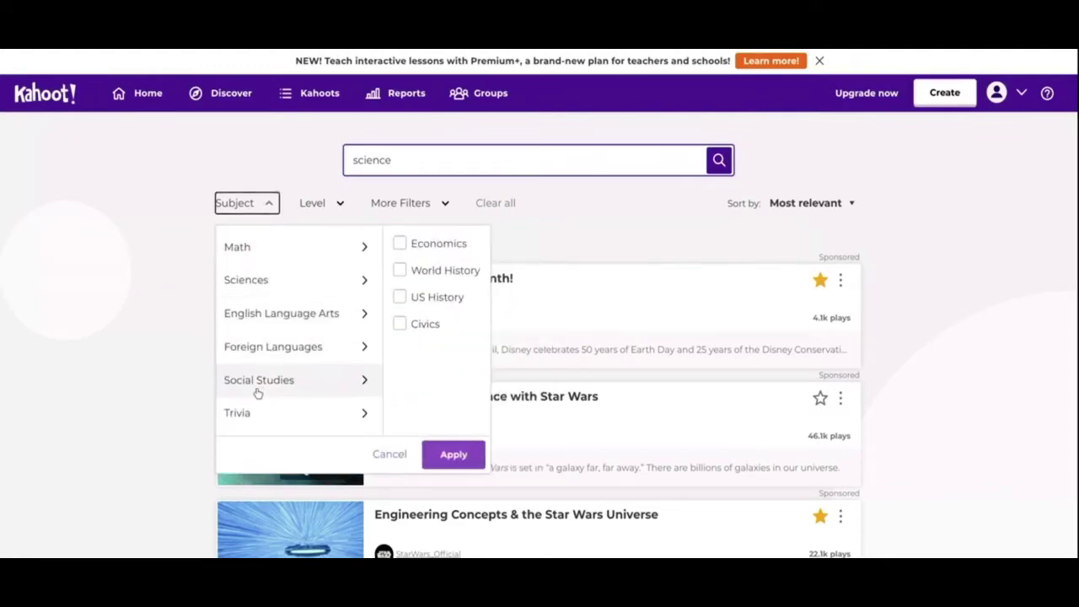
pyautogui.click(310, 217)
pyautogui.click(337, 249)
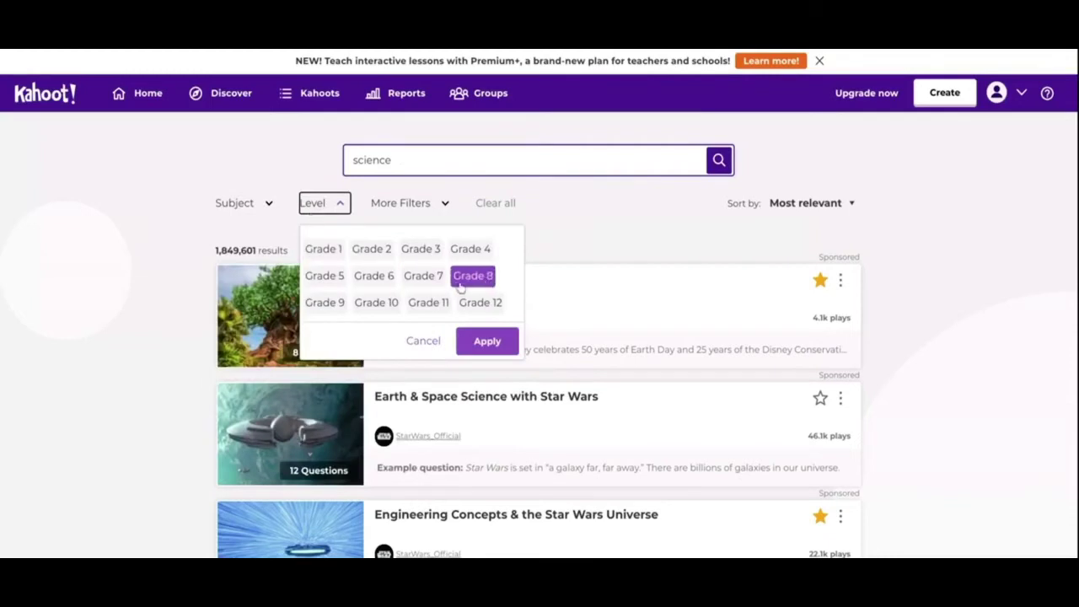
pyautogui.click(402, 204)
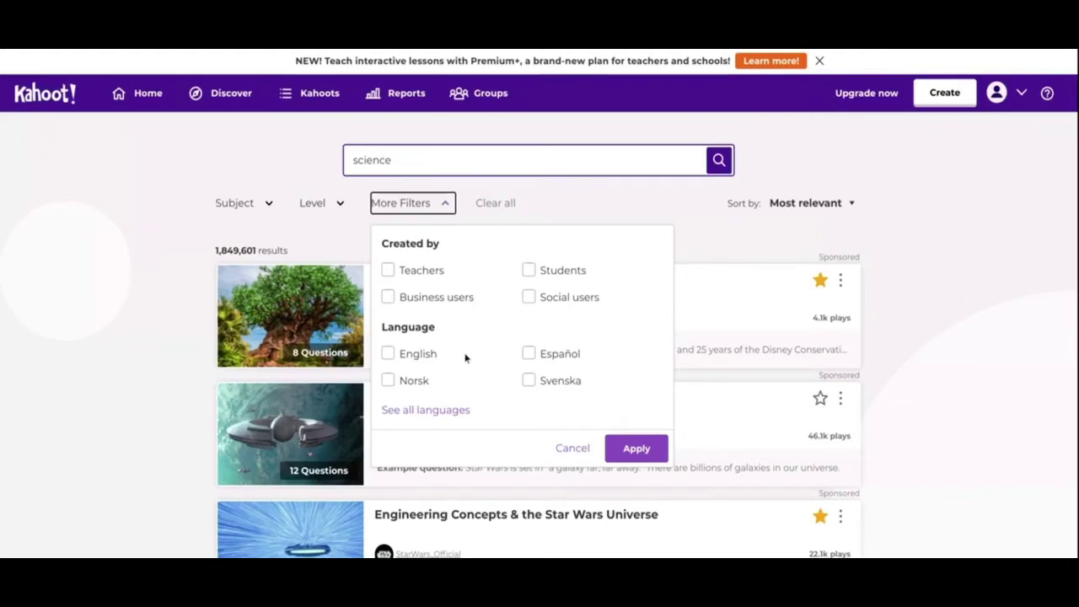
pyautogui.click(570, 447)
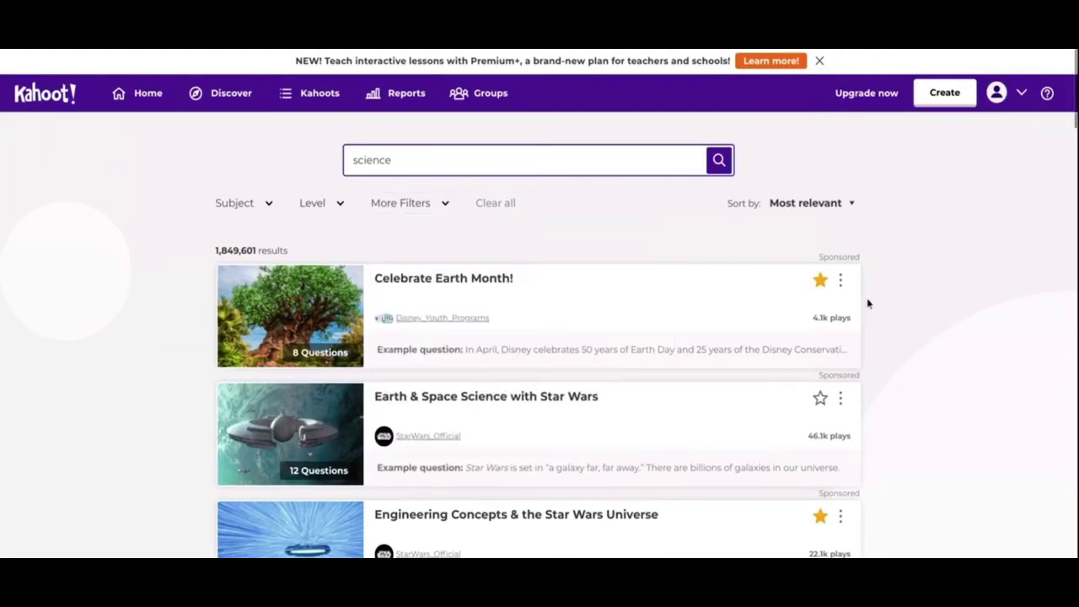
pyautogui.click(307, 110)
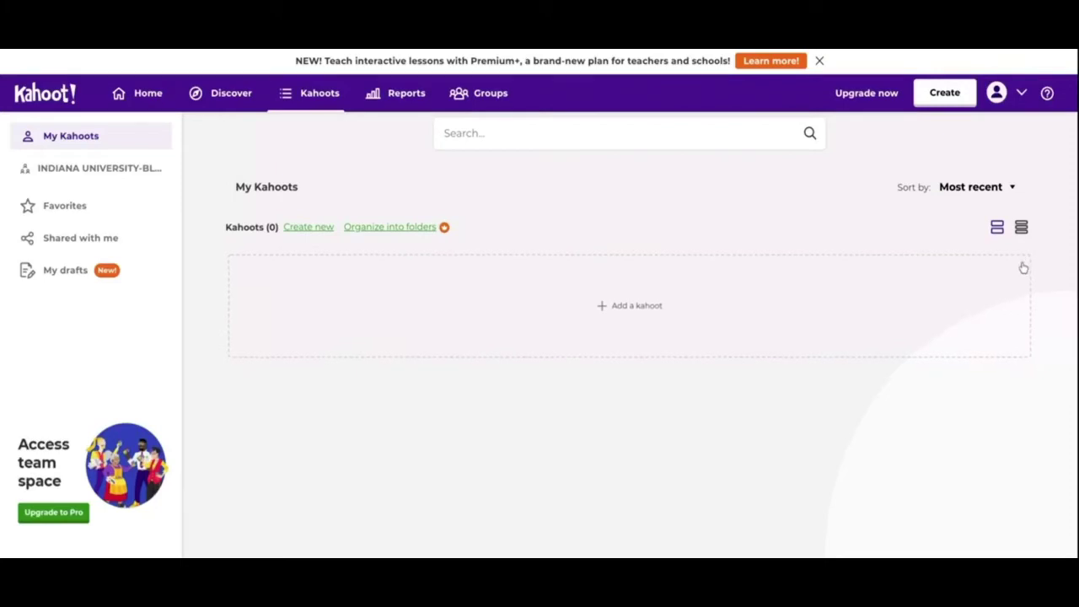
# Switch the empty My Kahoots library to list view.
pyautogui.click(1022, 227)
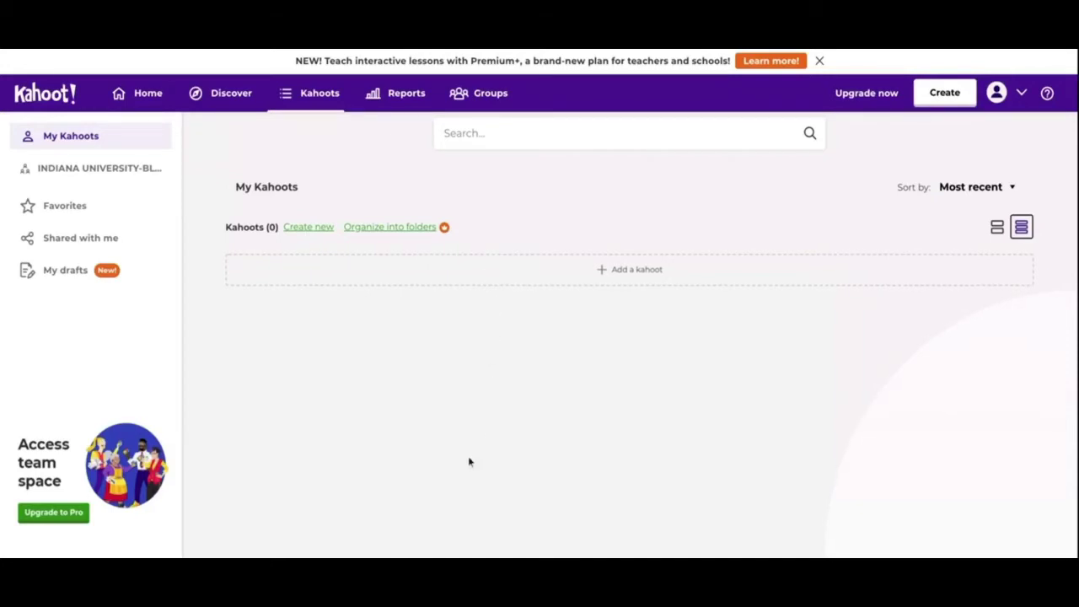
# Show the three starred Favorites kahoots as a compact list.
pyautogui.click(100, 211)
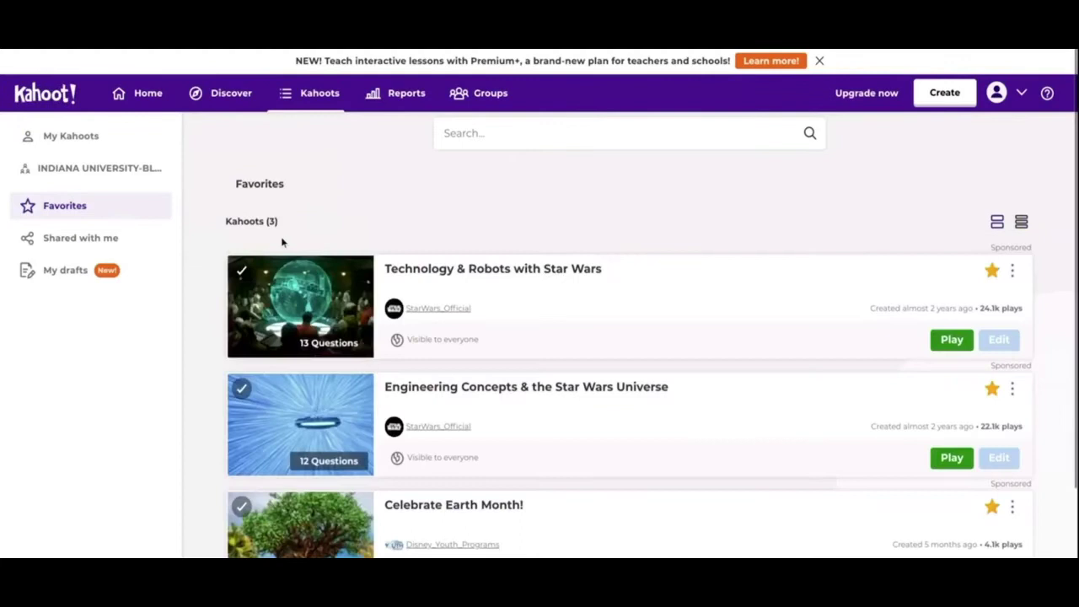
pyautogui.scroll(-1, 764, 224)
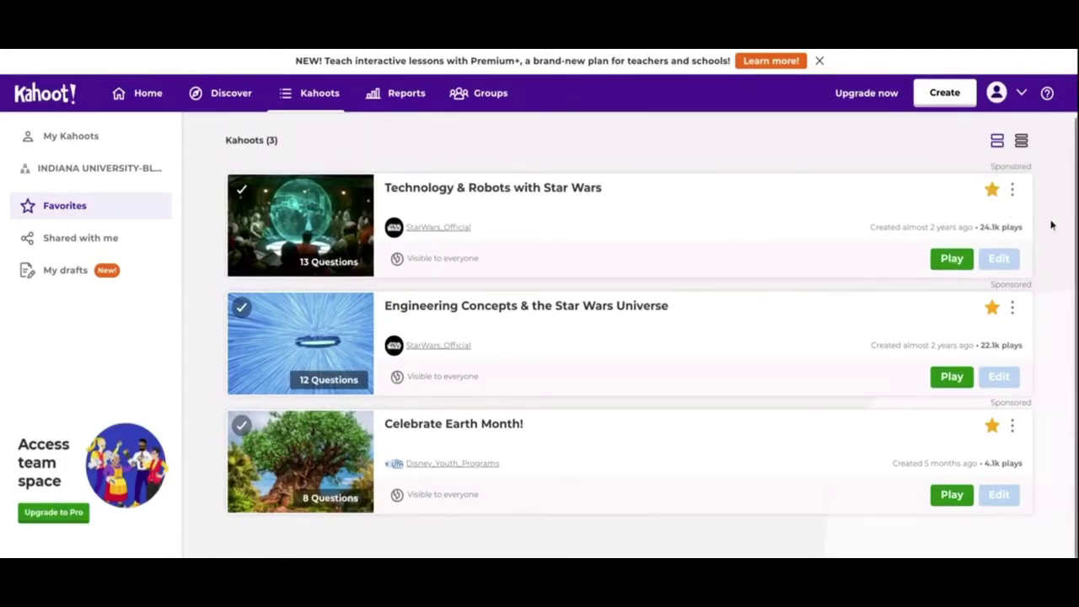
pyautogui.scroll(2, 1051, 225)
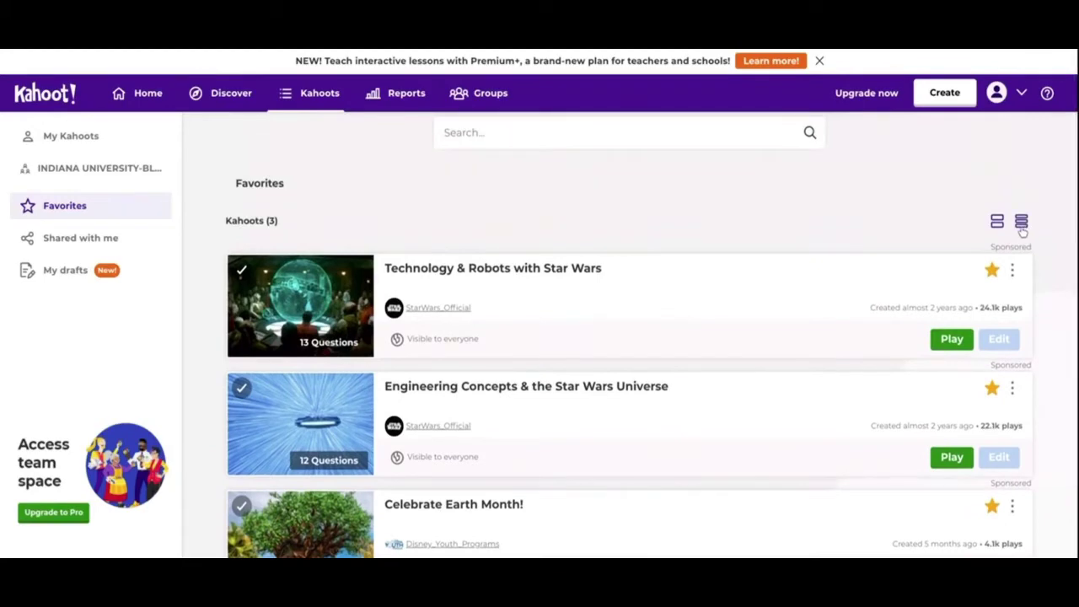
pyautogui.click(1021, 223)
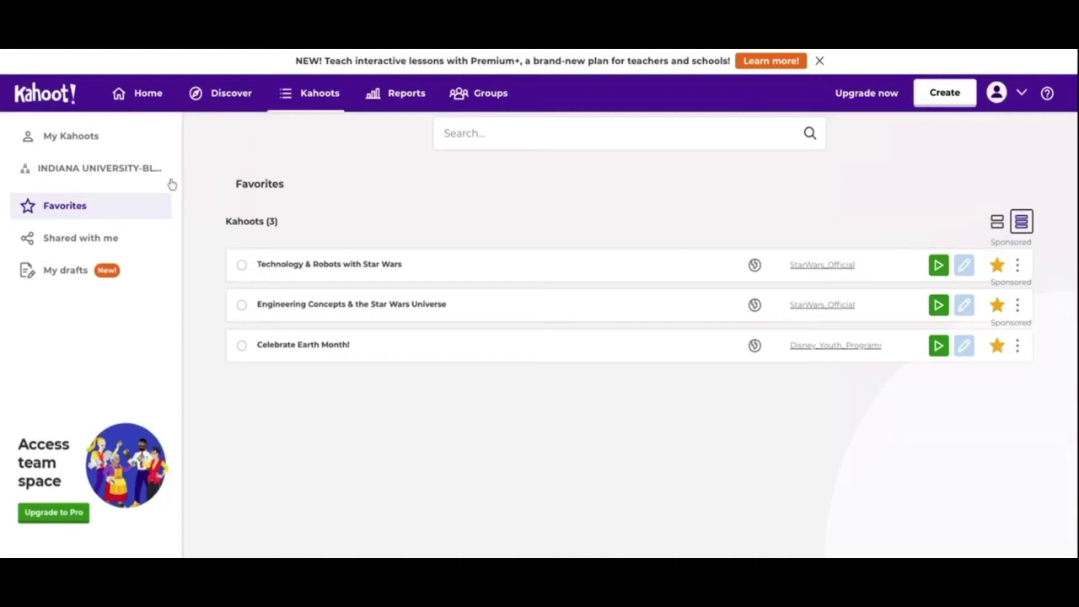
# View Shared with me, then the Reports page listing General Knowledge: Amazing Facts!
pyautogui.click(123, 243)
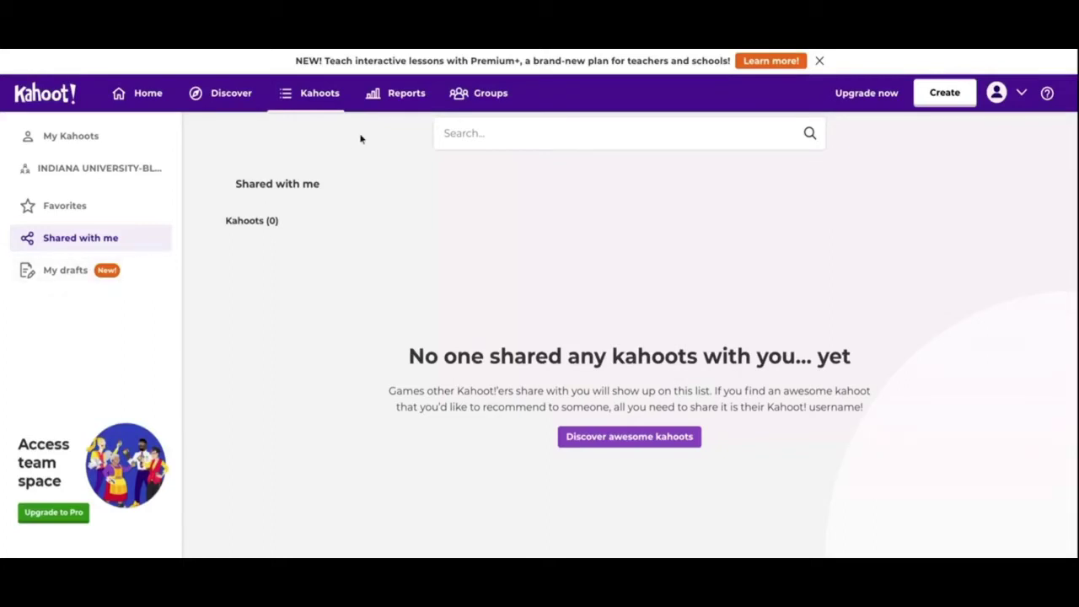
pyautogui.click(400, 99)
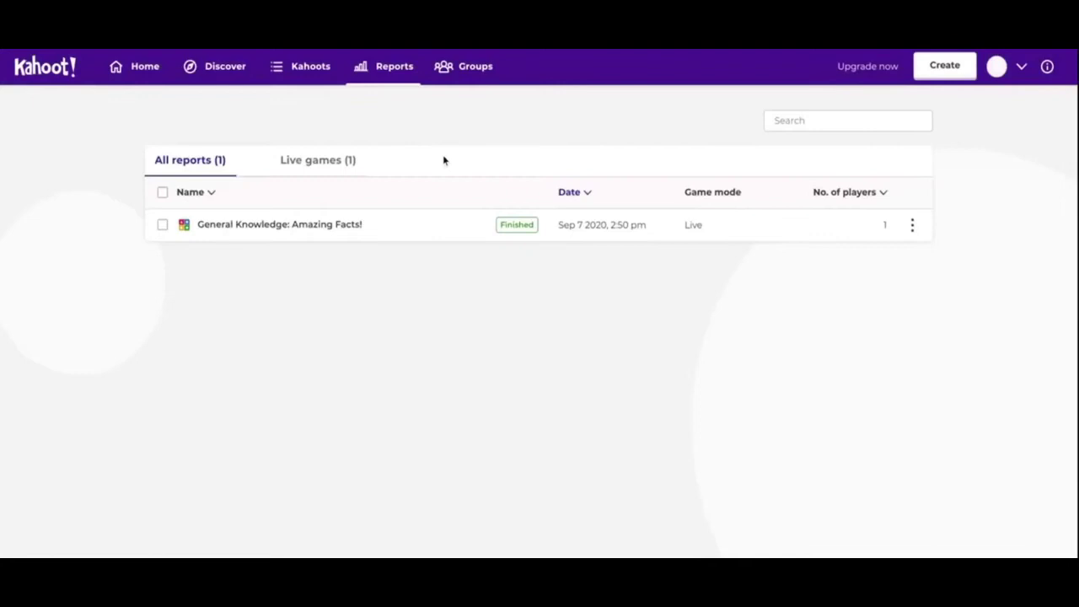
# Filter reports to Live games, return to All reports, then go to the empty Groups page.
pyautogui.moveTo(436, 224)
pyautogui.click(337, 164)
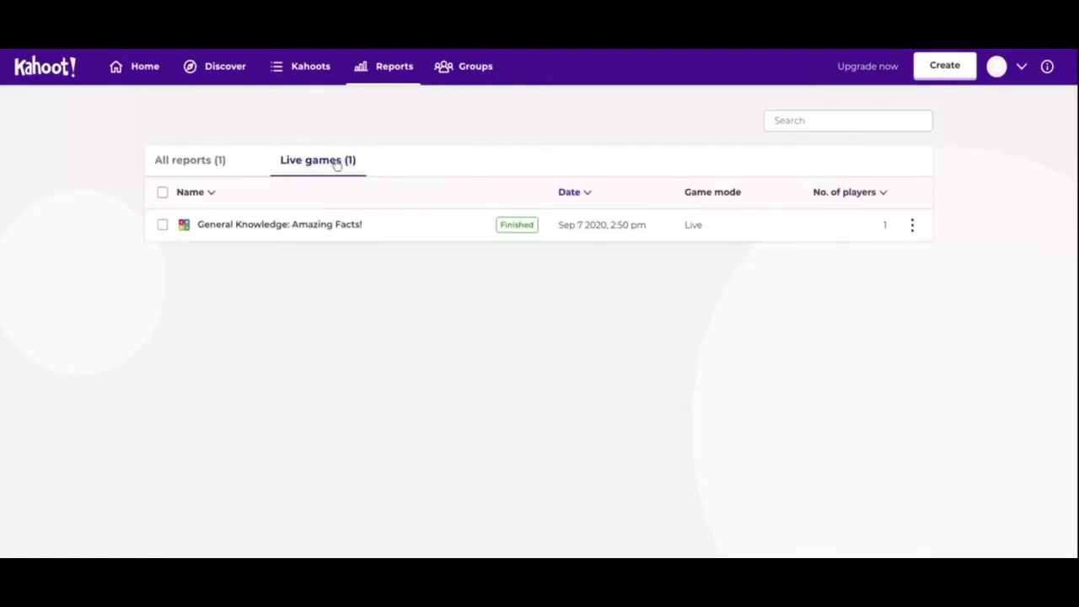
pyautogui.click(212, 166)
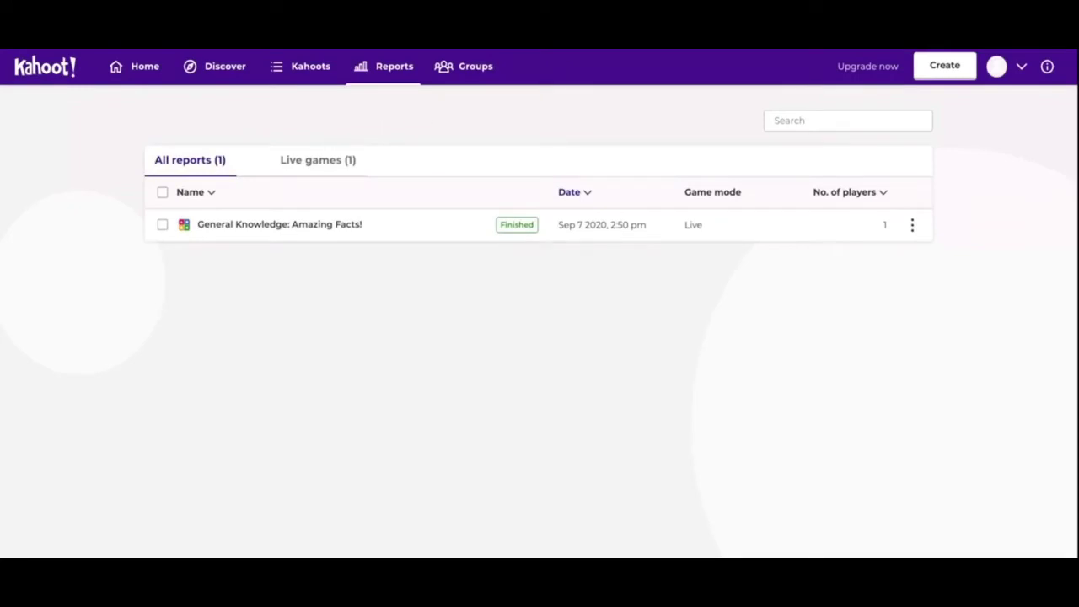
pyautogui.click(461, 77)
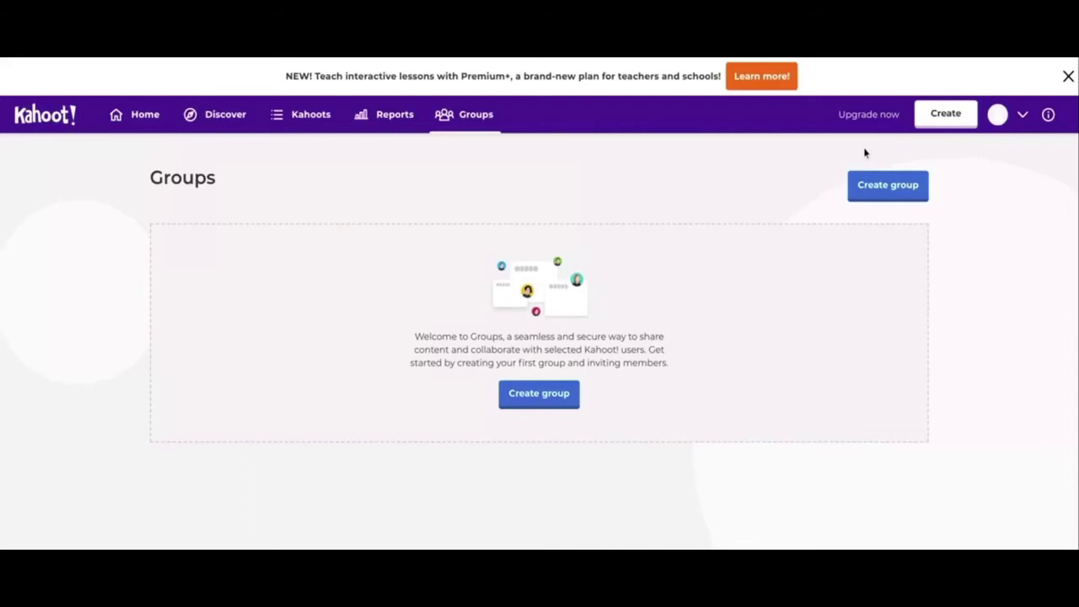
# Start a new blank kahoot from the Create menu.
pyautogui.click(942, 114)
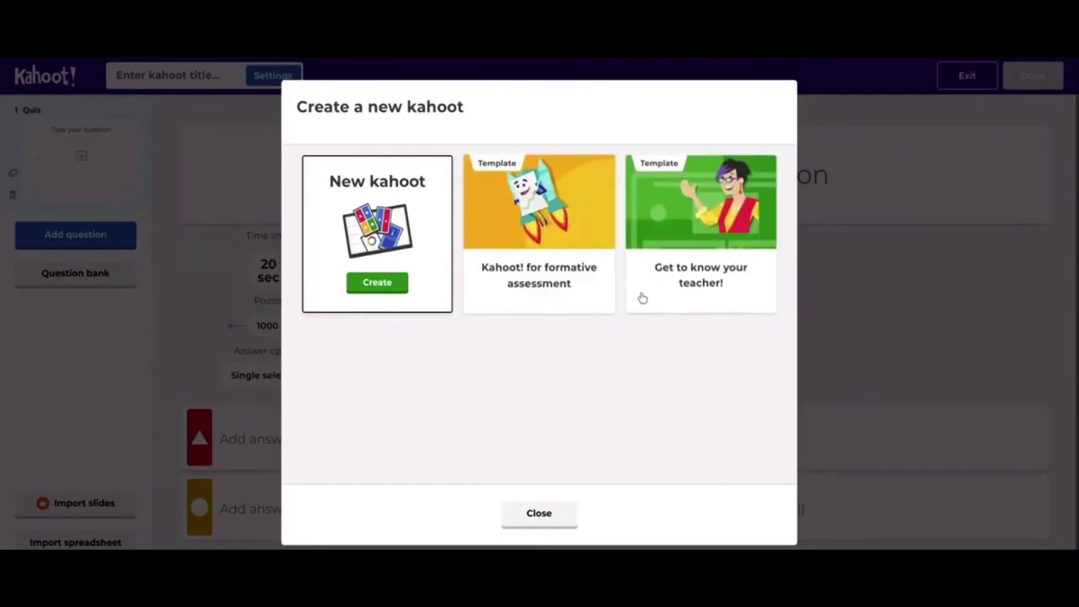
pyautogui.click(392, 303)
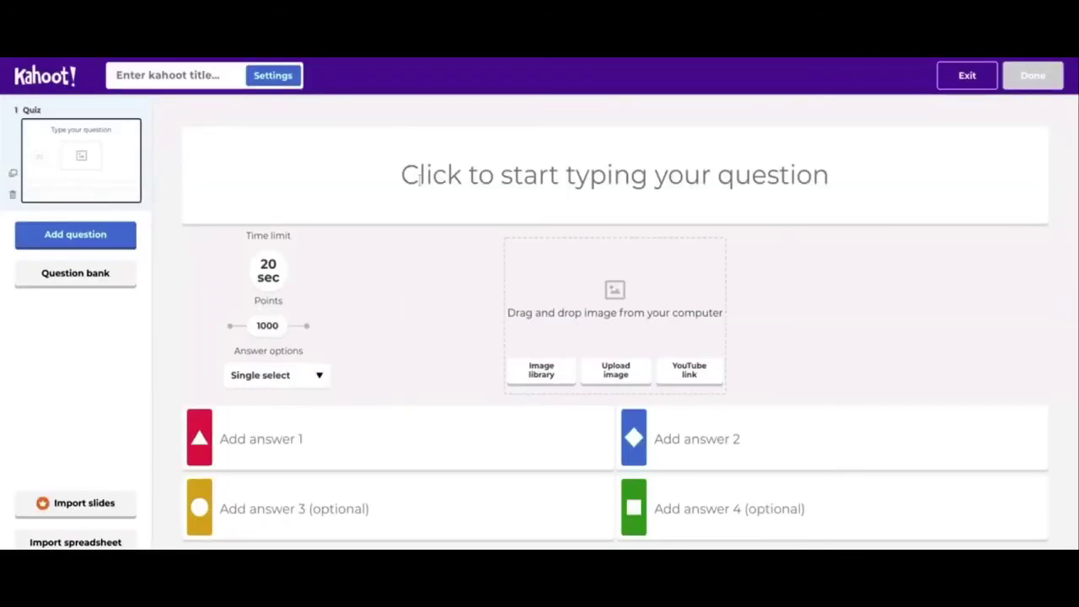
# Enter 'what is 5 + 5?' as the first question's text.
pyautogui.click(506, 168)
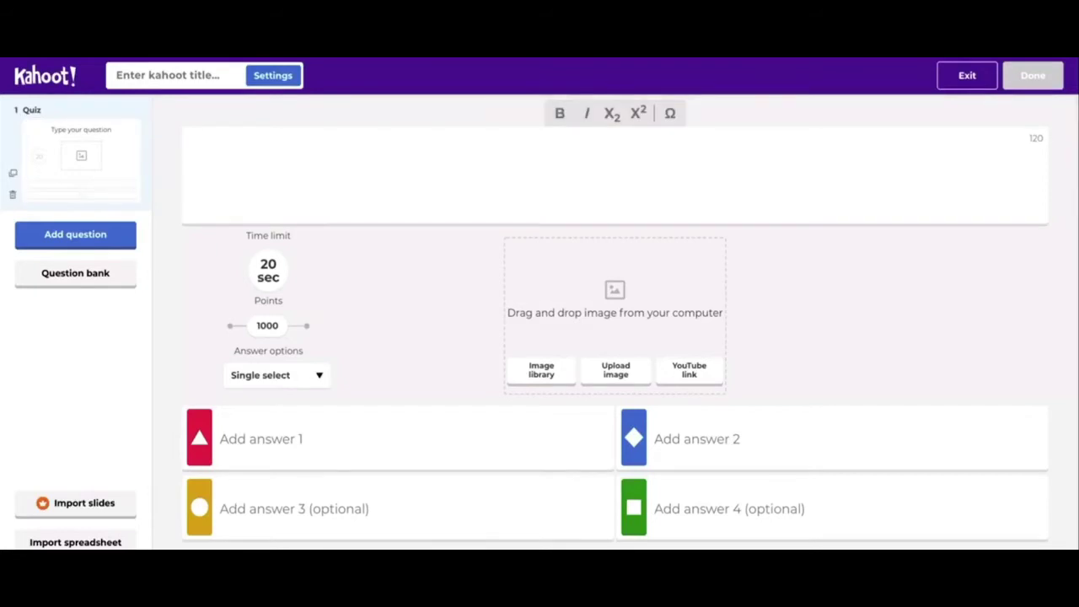
pyautogui.write('what is ')
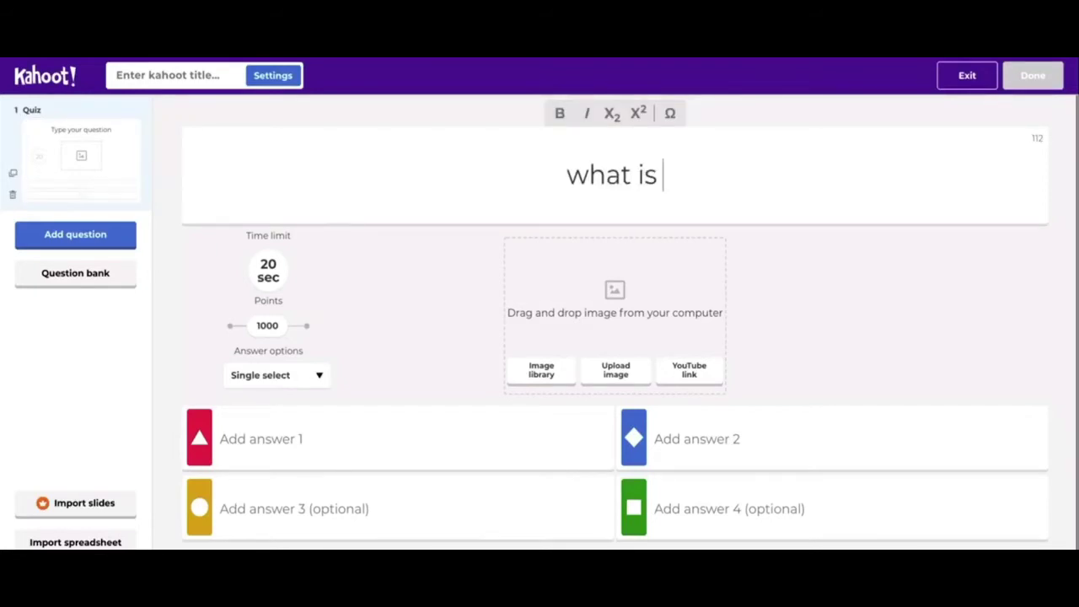
pyautogui.write('5 ')
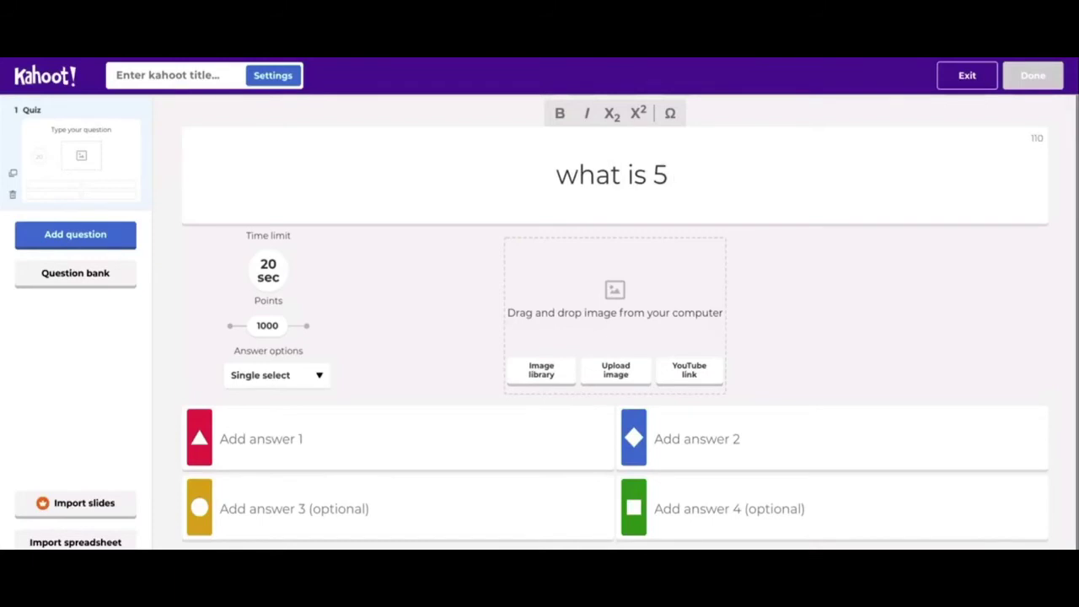
pyautogui.write('+ 5')
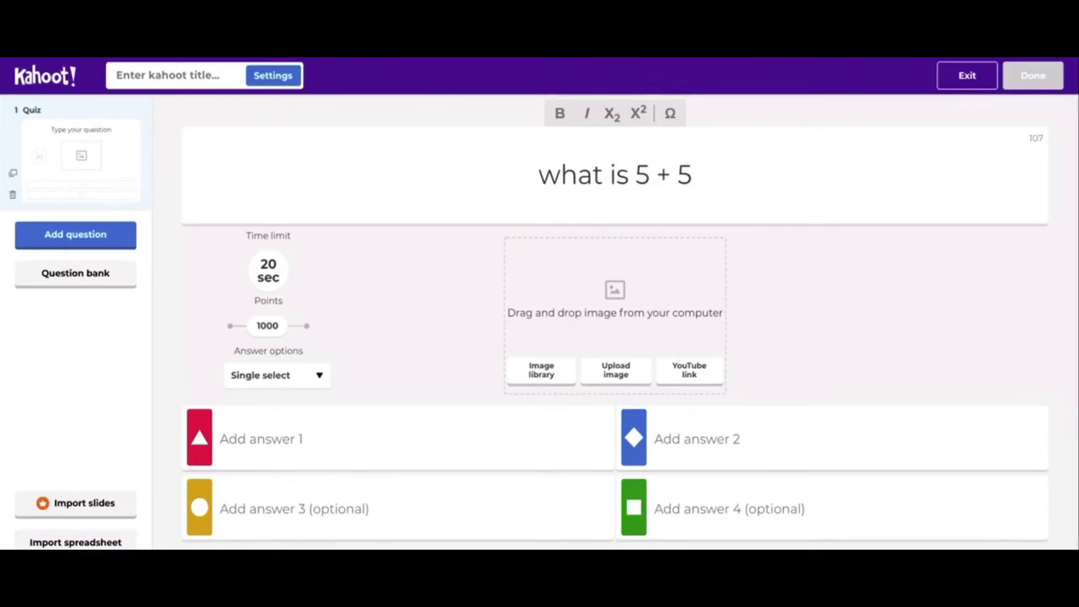
pyautogui.write('?')
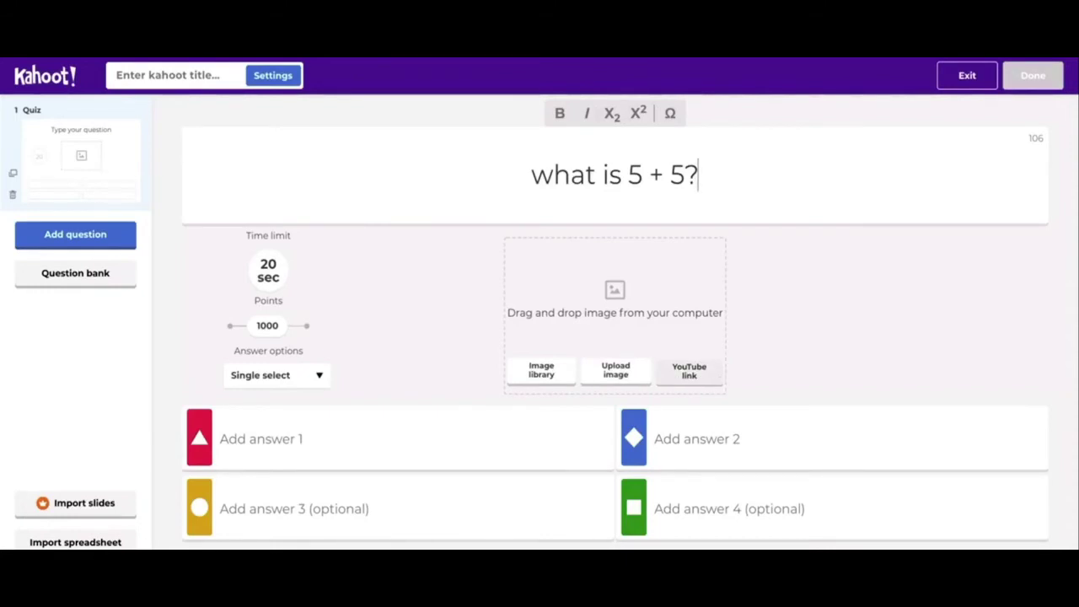
pyautogui.click(268, 270)
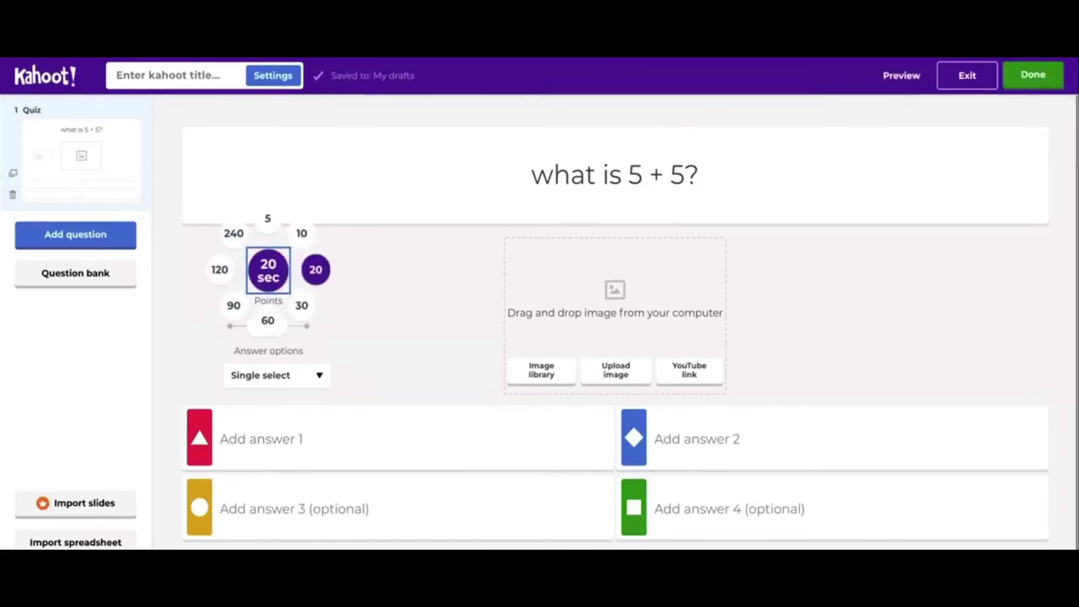
pyautogui.click(365, 303)
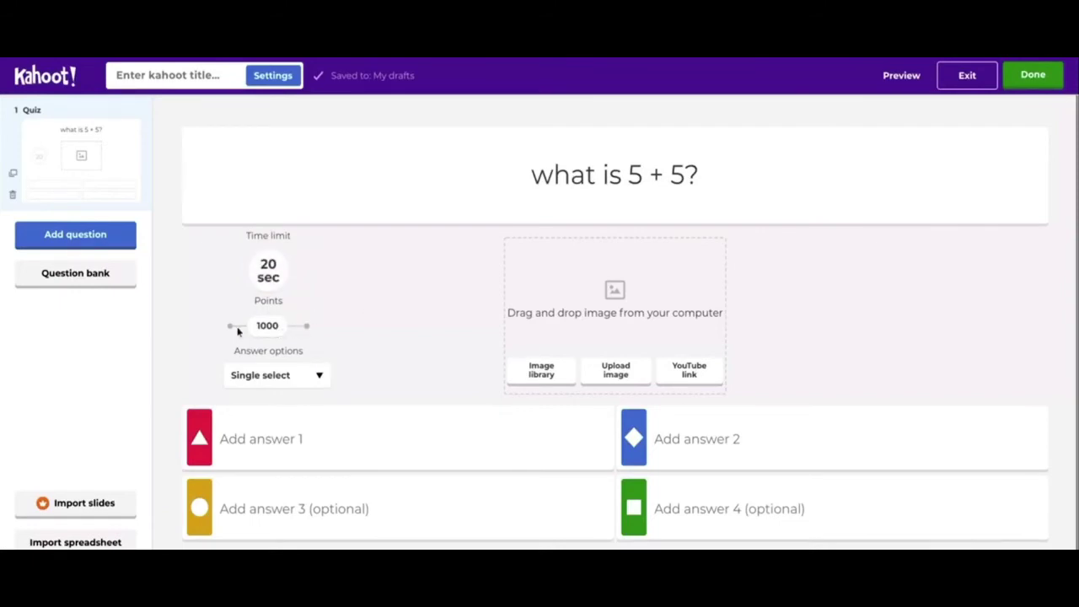
pyautogui.moveTo(273, 326)
pyautogui.mouseDown()
pyautogui.moveTo(307, 327)
pyautogui.moveTo(228, 343)
pyautogui.moveTo(270, 340)
pyautogui.mouseUp()
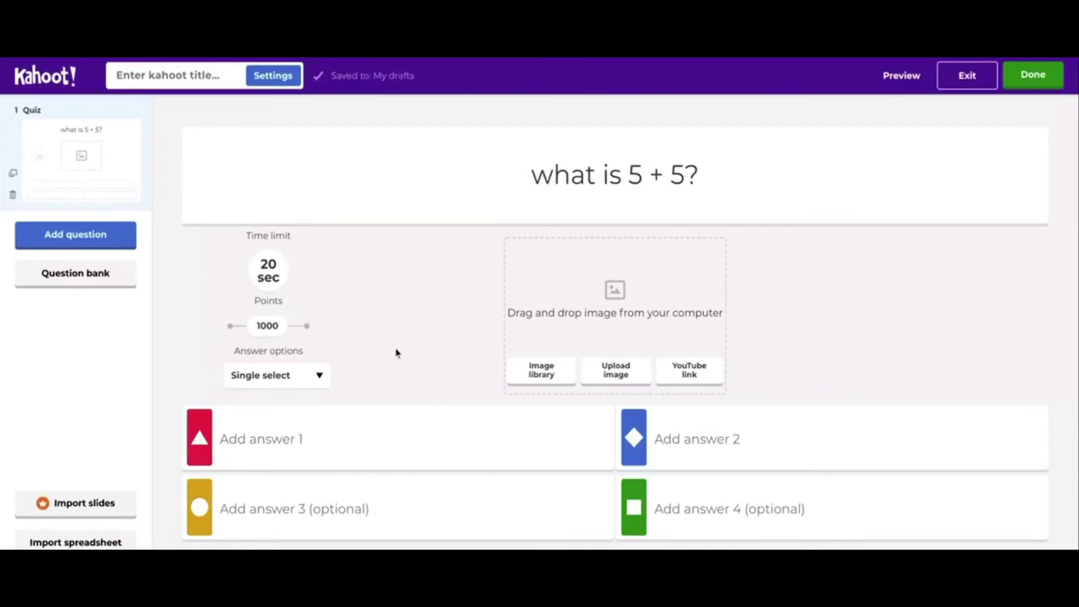
pyautogui.click(300, 380)
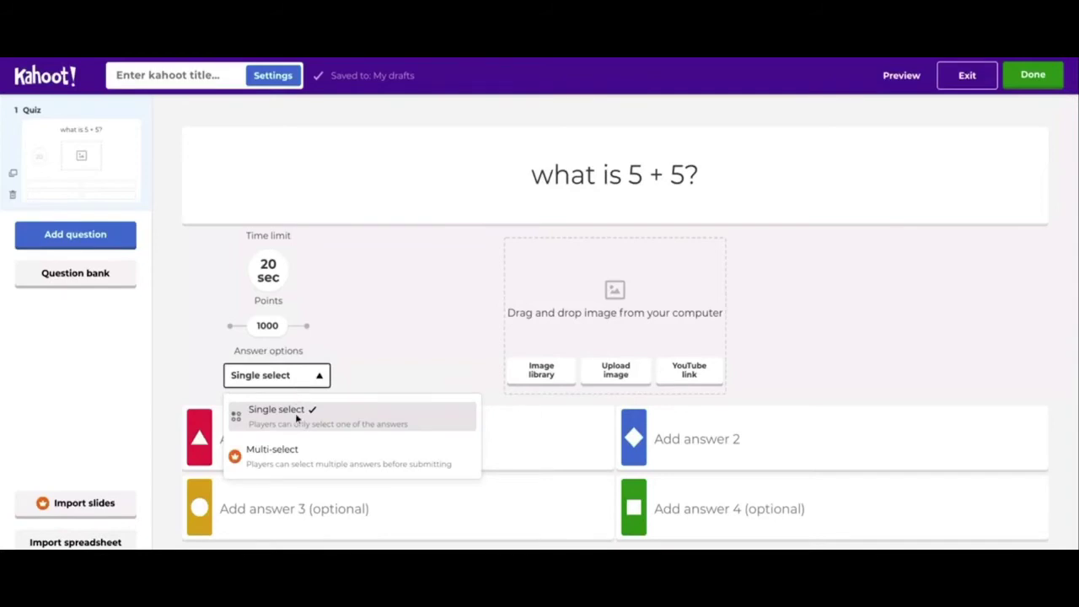
pyautogui.click(297, 417)
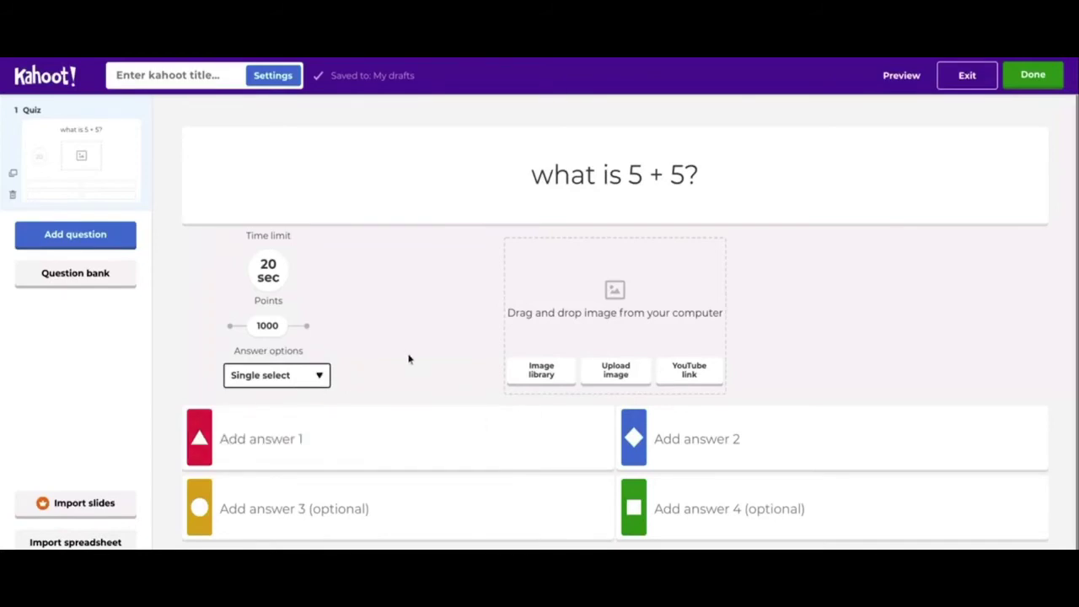
pyautogui.click(295, 379)
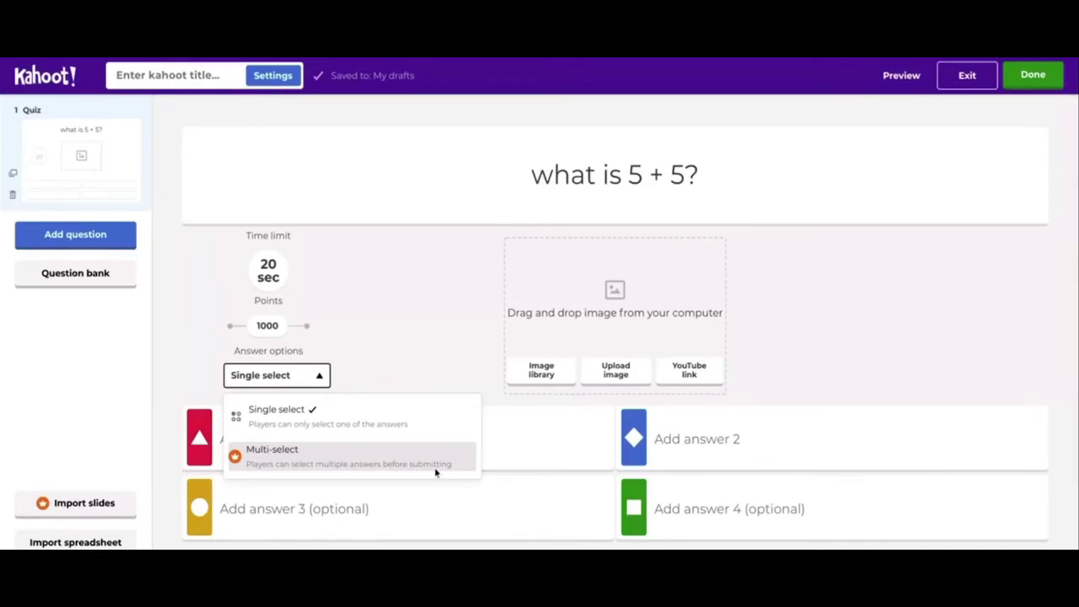
pyautogui.click(441, 373)
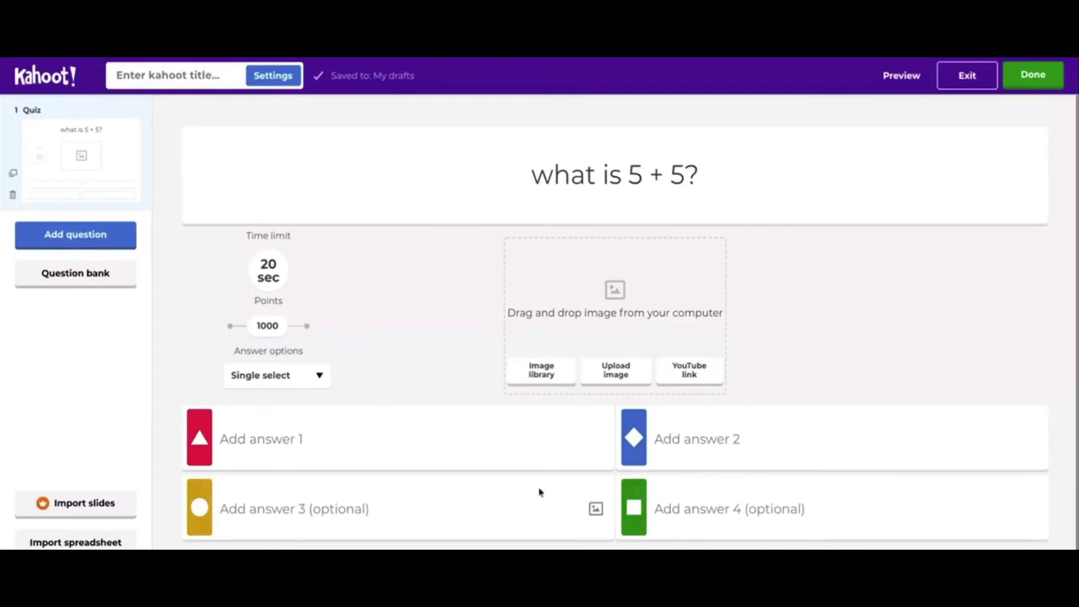
pyautogui.click(510, 450)
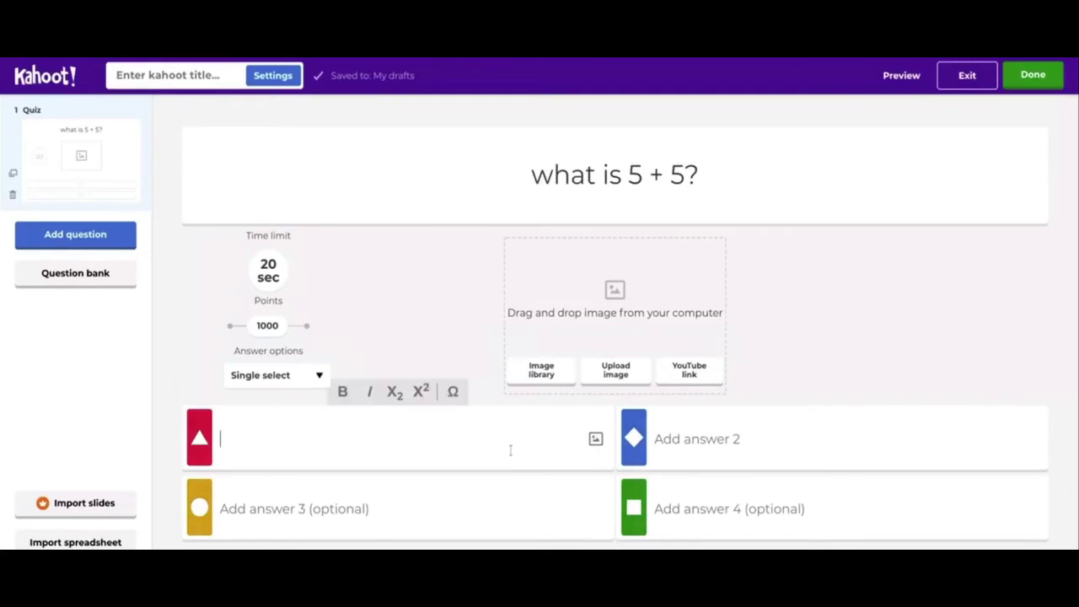
# Fill in answers 20, 25, 10 and 15, mark 10 correct, and bring up the question-type choices.
pyautogui.write('20')
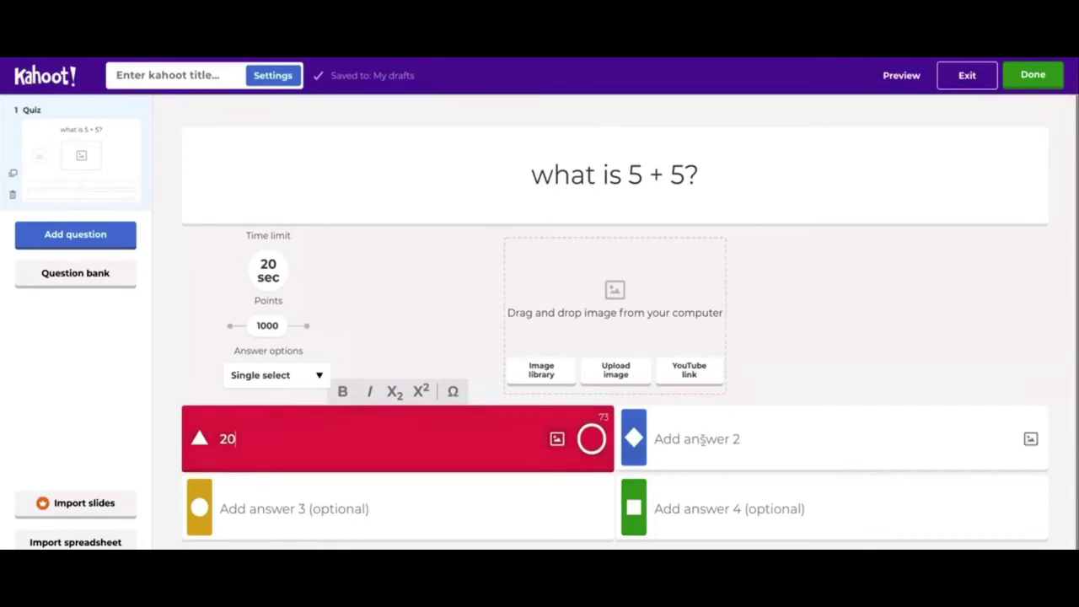
pyautogui.click(682, 439)
pyautogui.write('25')
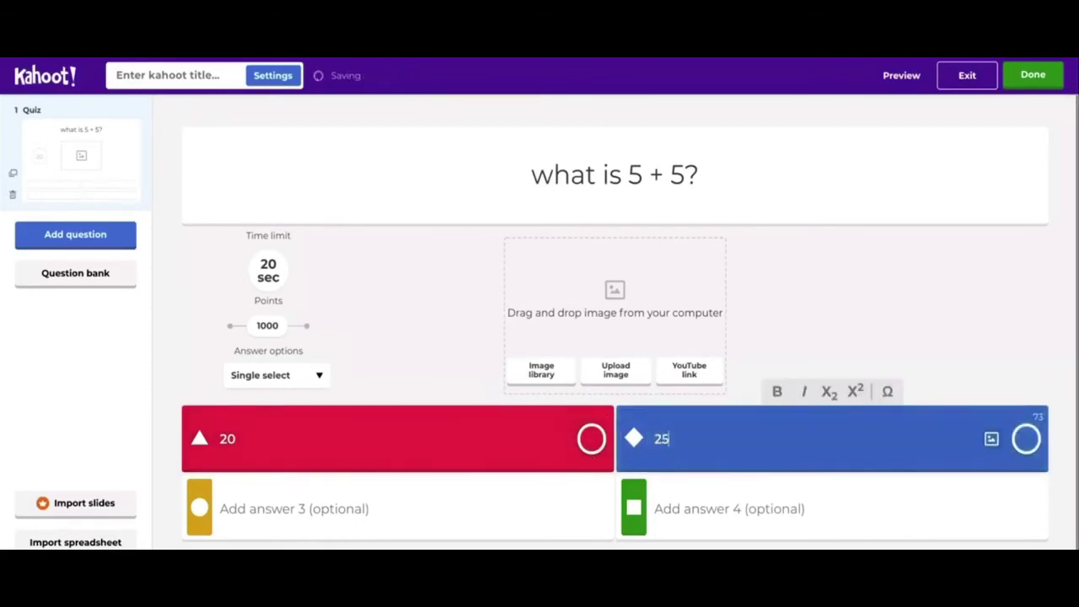
pyautogui.click(487, 505)
pyautogui.write('10')
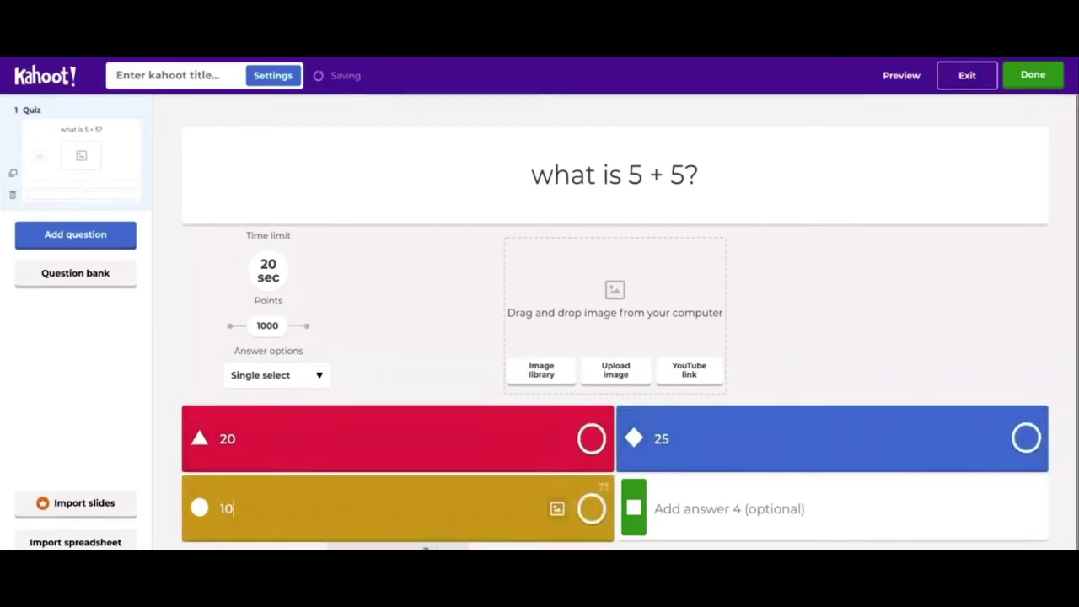
pyautogui.click(726, 515)
pyautogui.write('15')
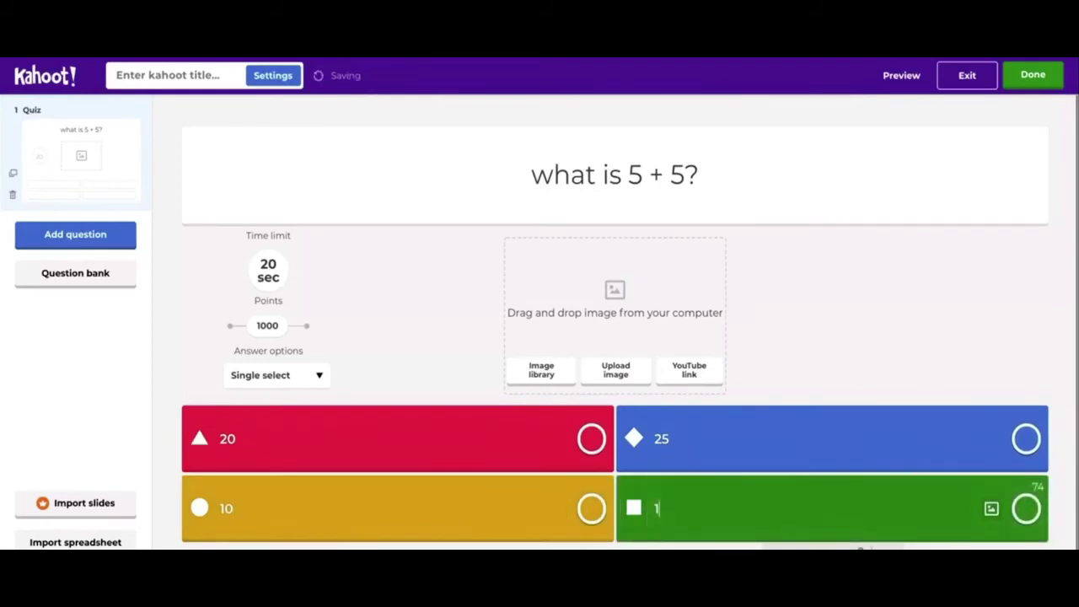
pyautogui.click(592, 510)
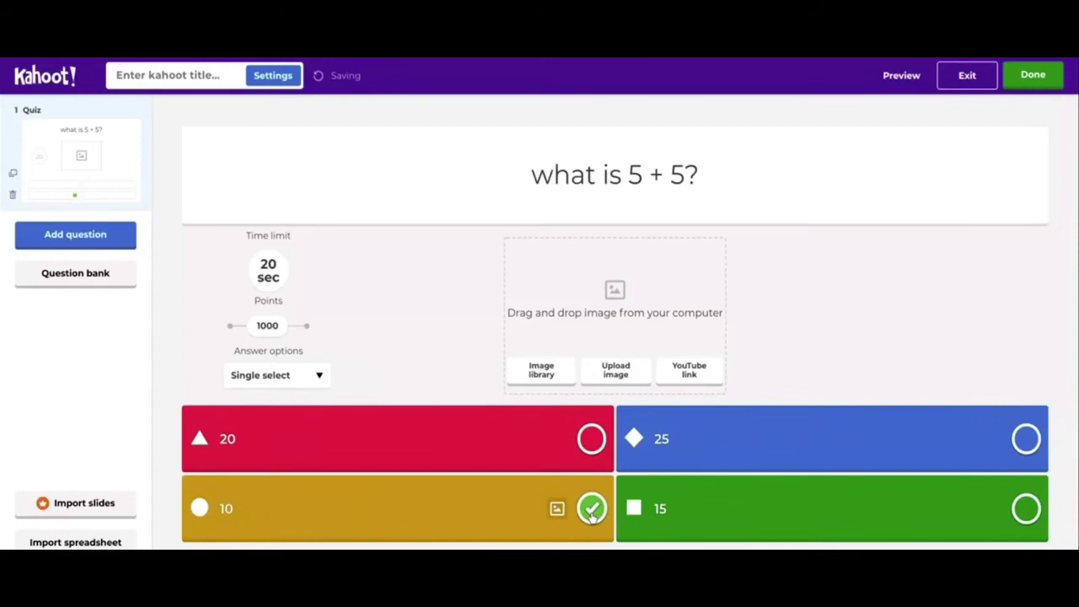
pyautogui.click(131, 244)
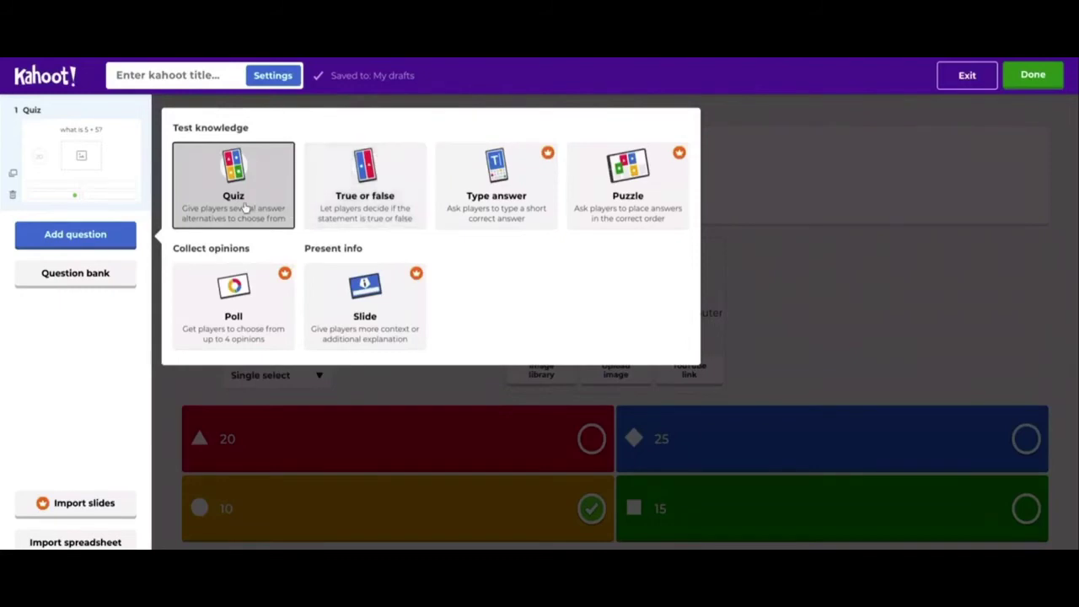
# Add a True or false second question, then glance at the Question bank and close it.
pyautogui.click(128, 236)
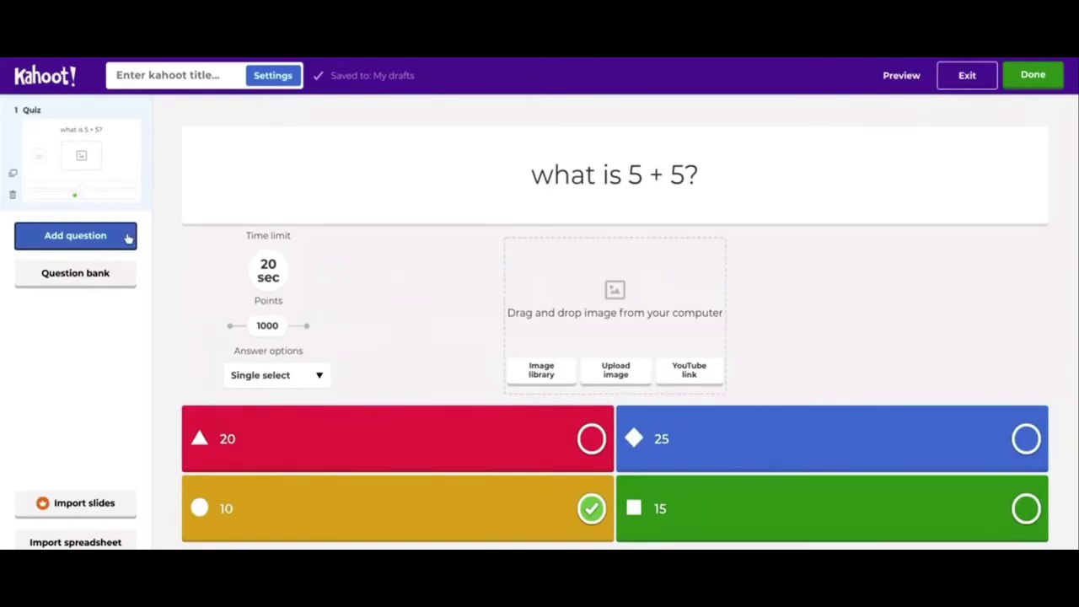
pyautogui.click(128, 238)
pyautogui.click(323, 213)
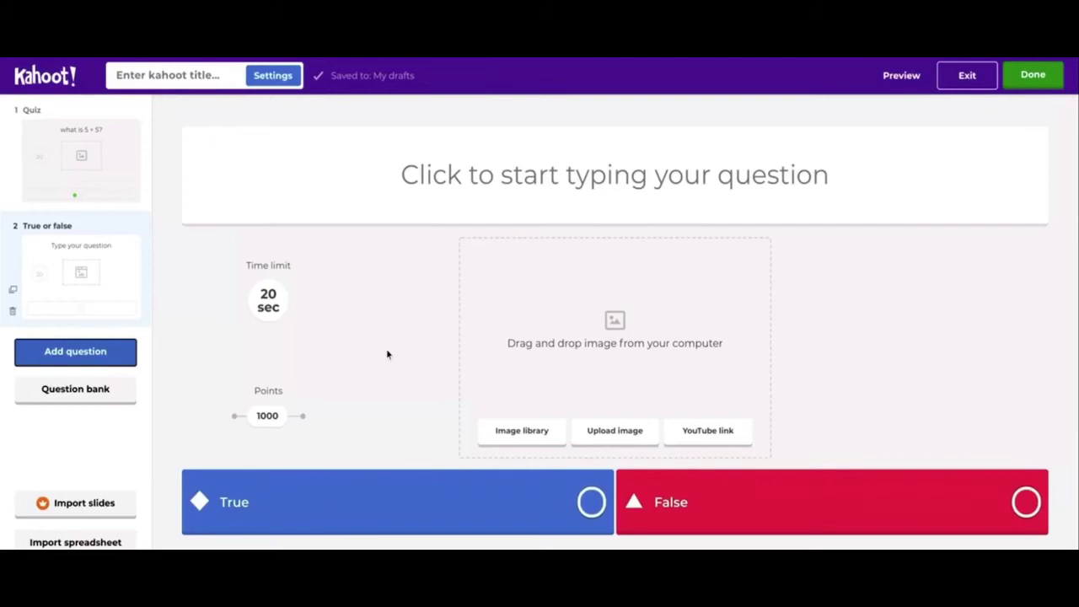
pyautogui.click(119, 394)
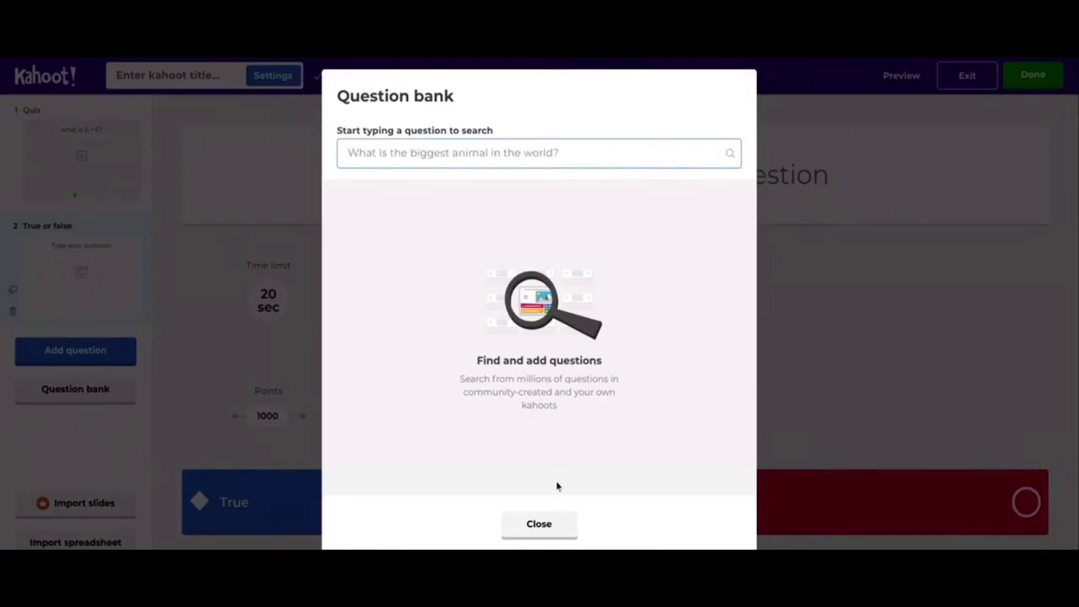
pyautogui.click(543, 524)
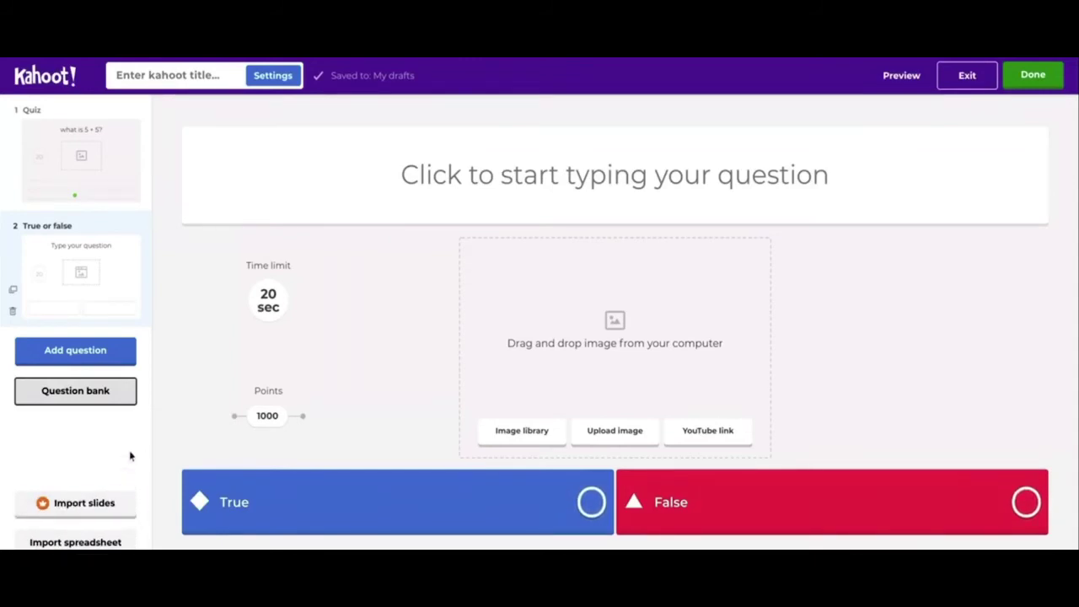
# Open the kahoot summary and look at the lobby music and cover image options.
pyautogui.click(177, 79)
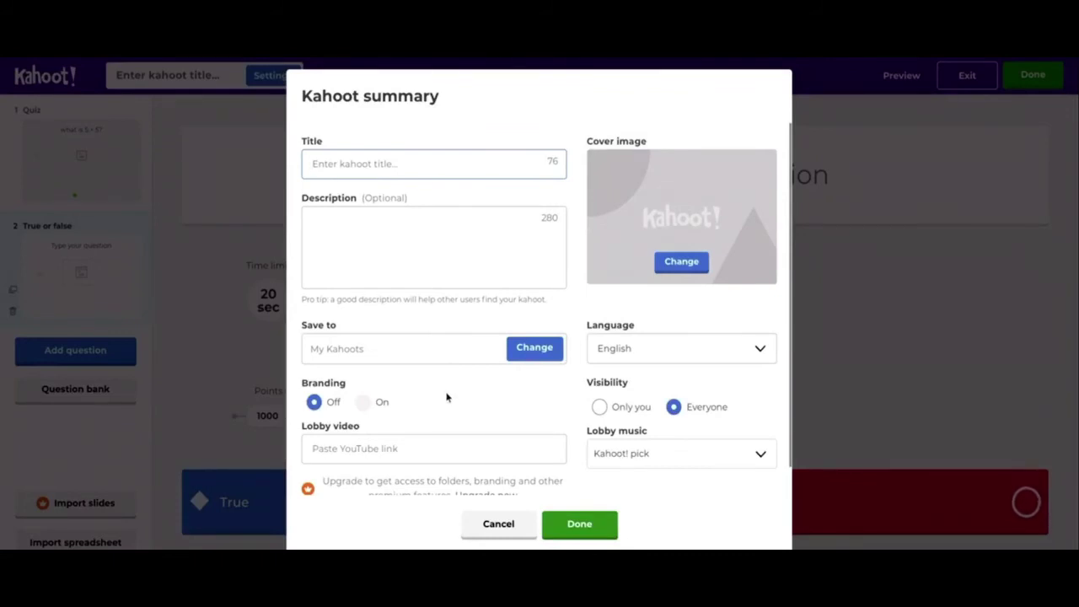
pyautogui.scroll(-1, 446, 397)
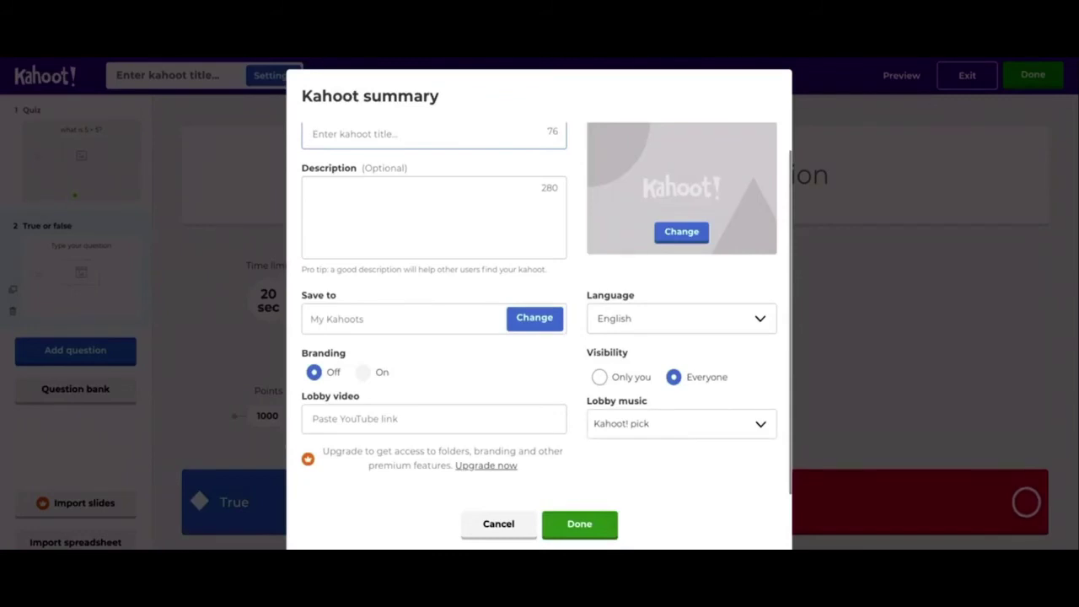
pyautogui.click(686, 426)
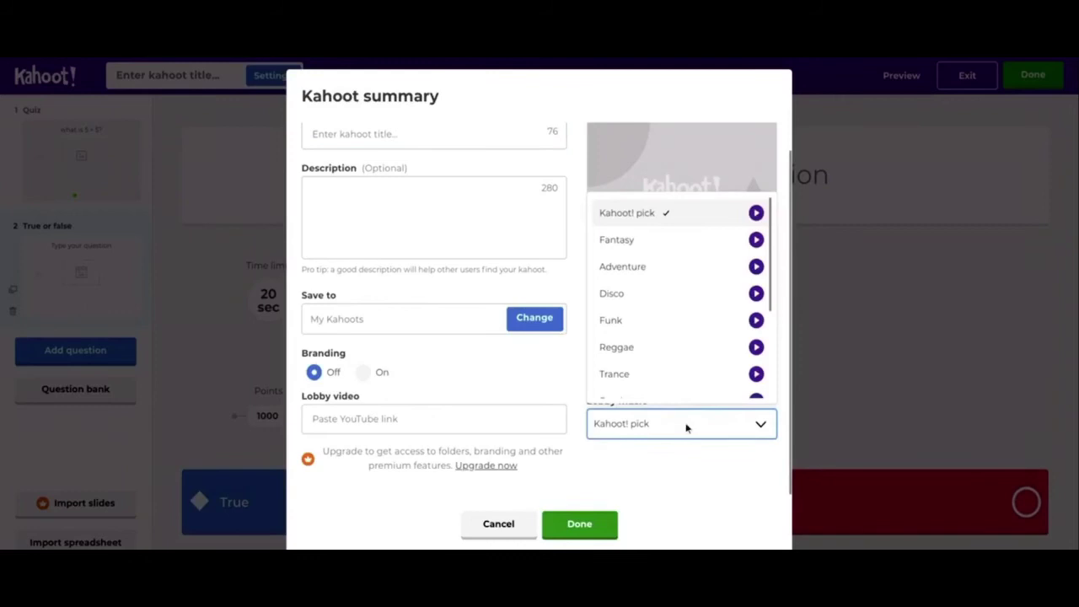
pyautogui.click(679, 461)
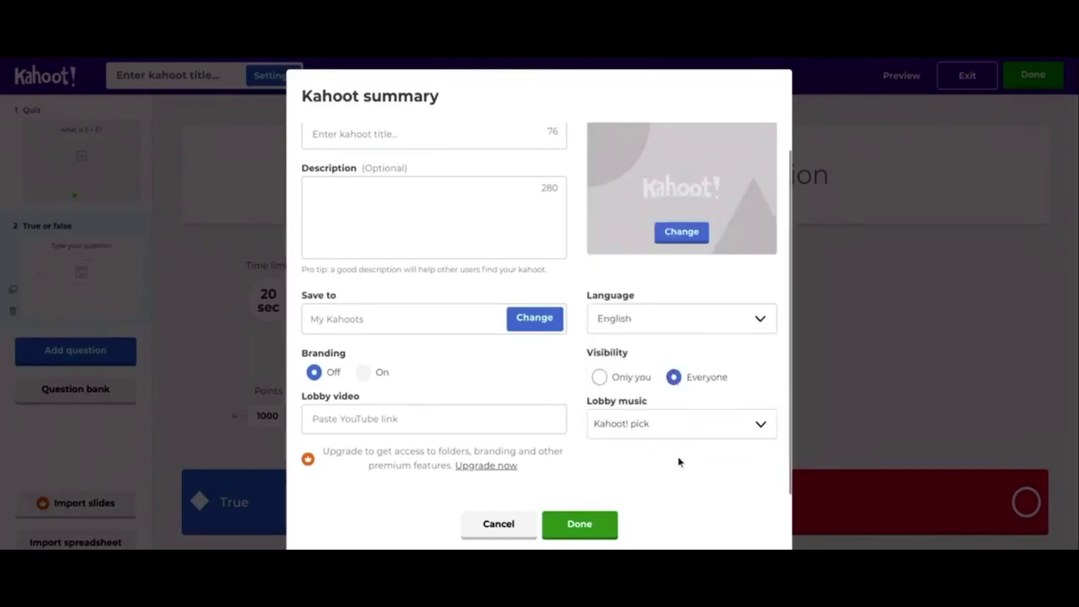
pyautogui.click(677, 233)
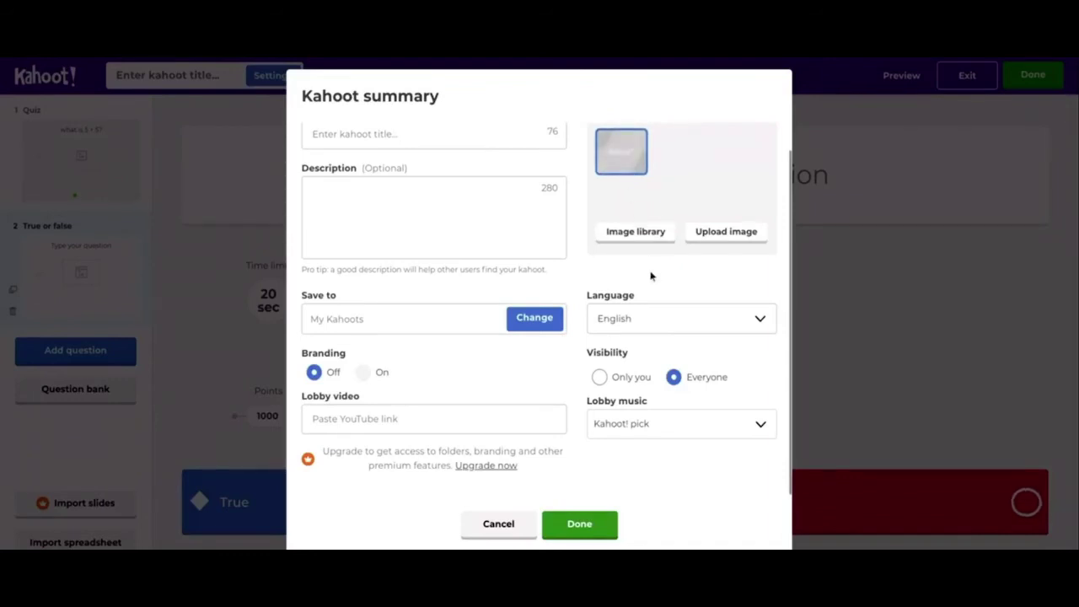
# Title the kahoot 'Math' and confirm the summary.
pyautogui.click(581, 527)
pyautogui.click(441, 140)
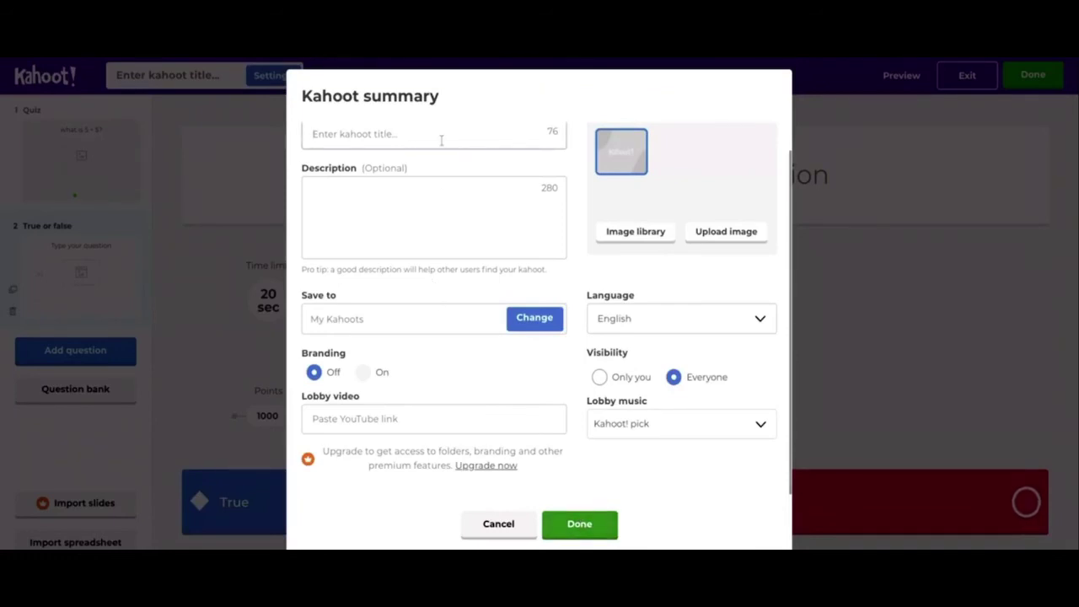
pyautogui.write('Math')
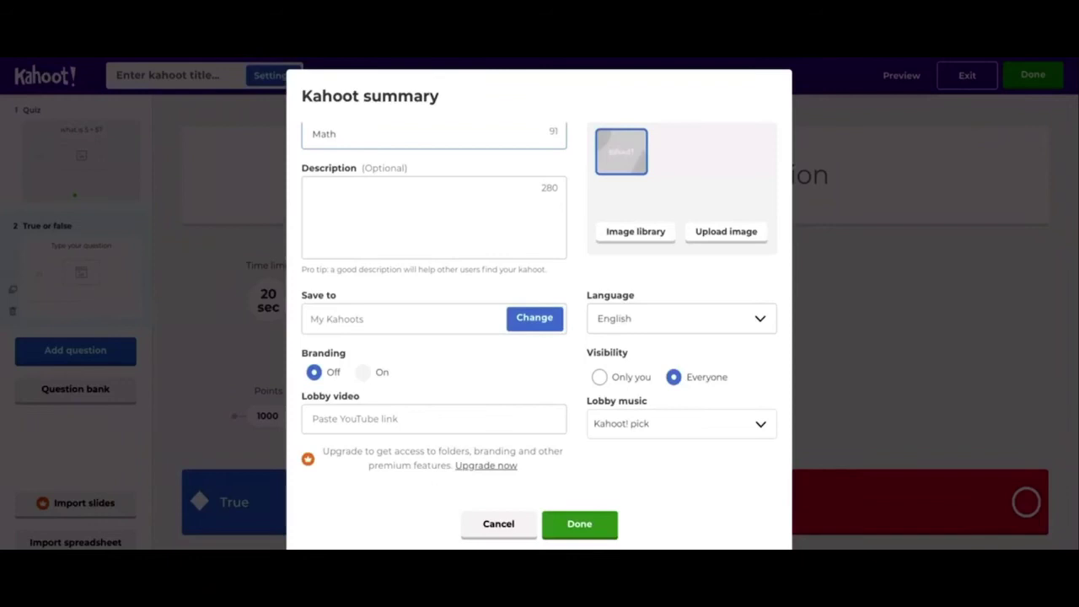
pyautogui.click(548, 525)
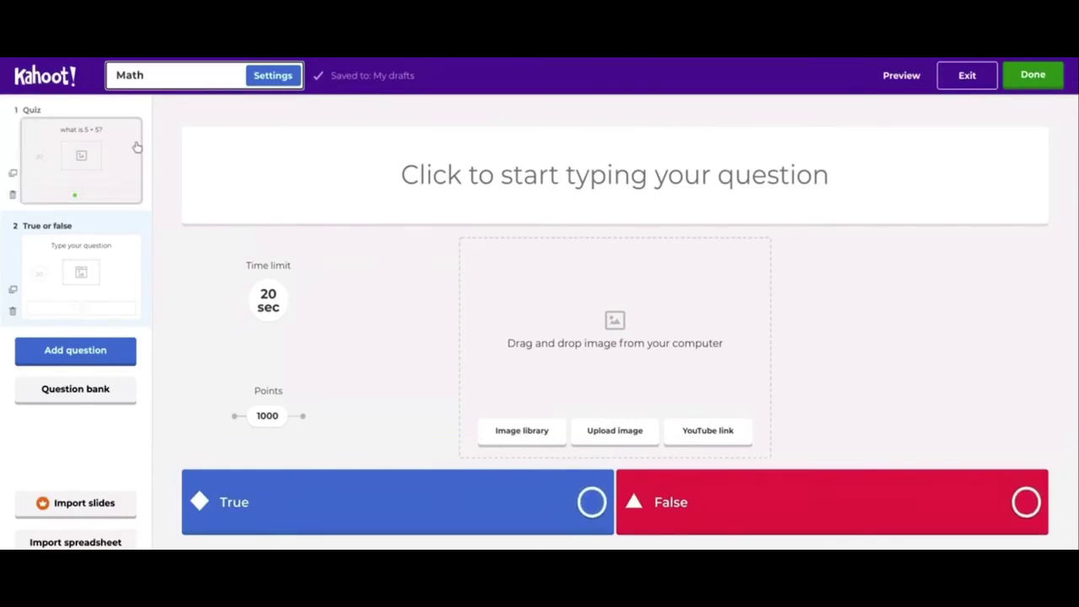
# Keep the Math kahoot as a draft, then reopen the draft for editing.
pyautogui.click(1038, 81)
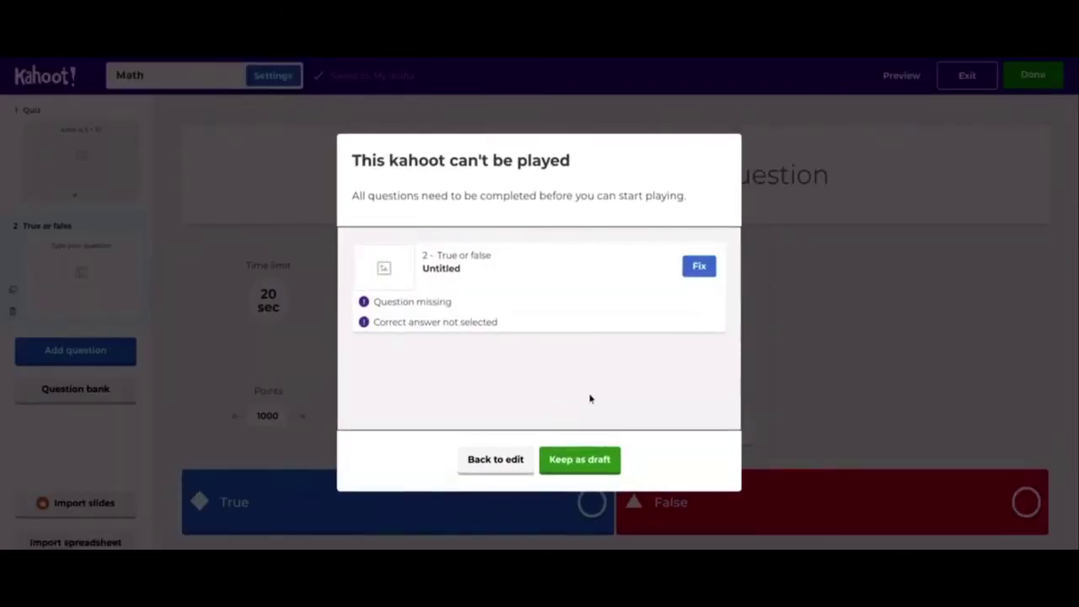
pyautogui.click(579, 459)
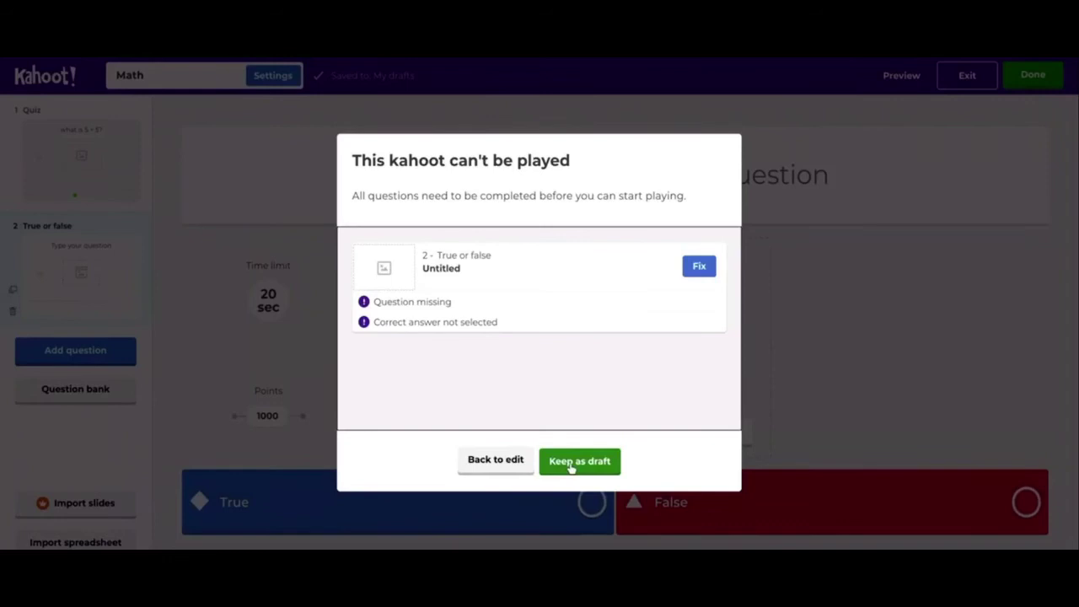
pyautogui.click(571, 462)
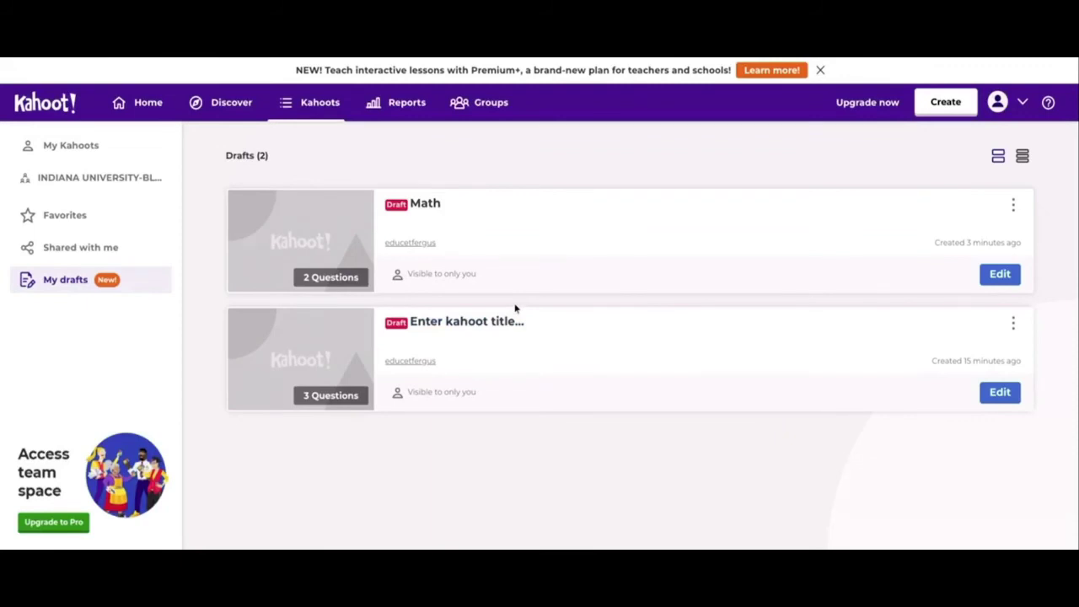
pyautogui.click(999, 274)
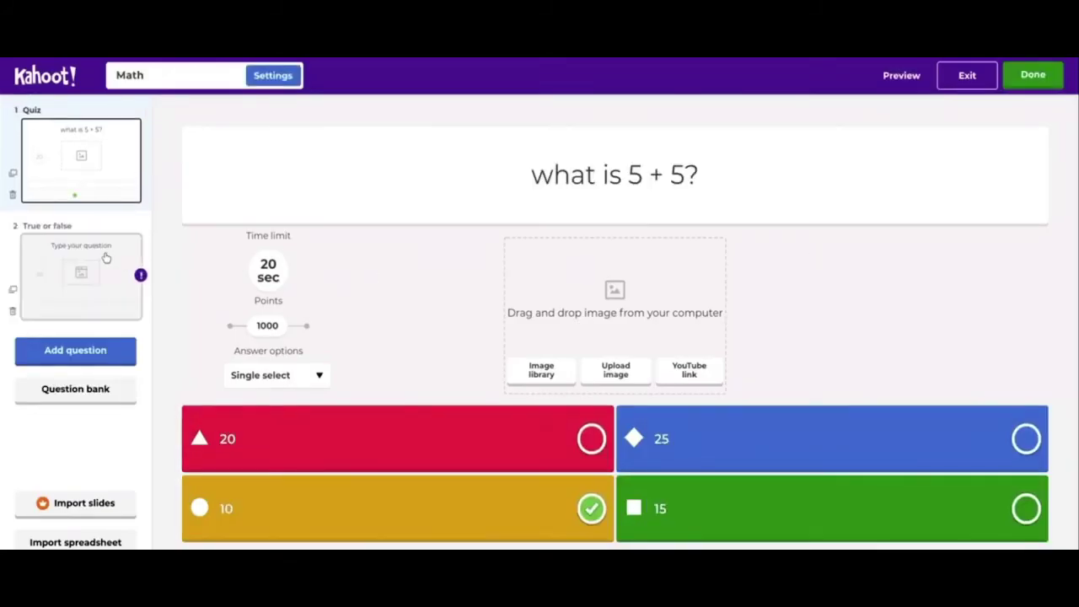
# Delete the empty True or false question from slide 2.
pyautogui.click(106, 257)
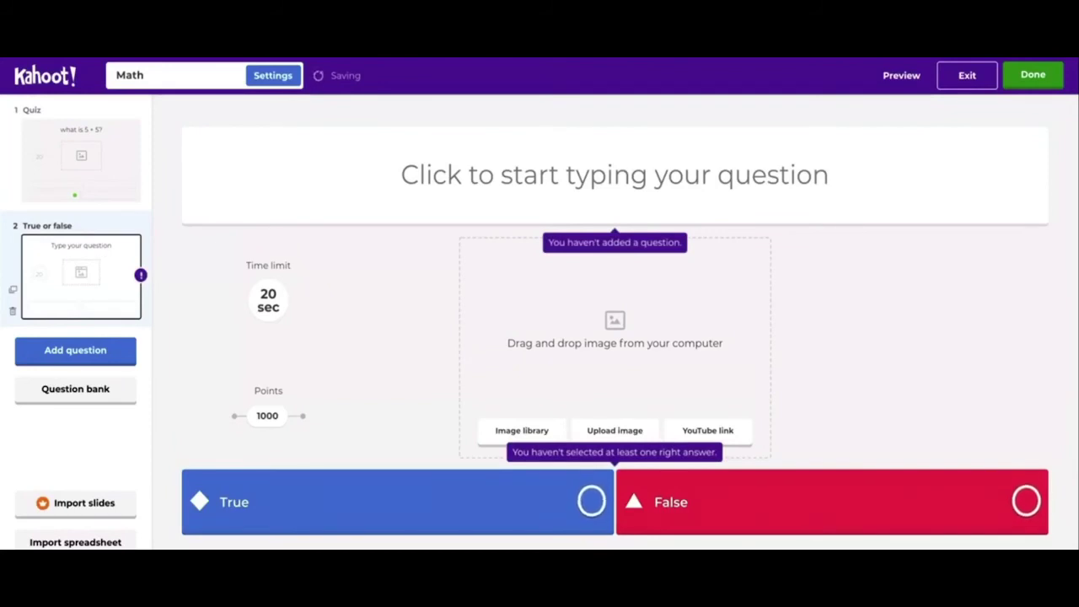
pyautogui.click(13, 311)
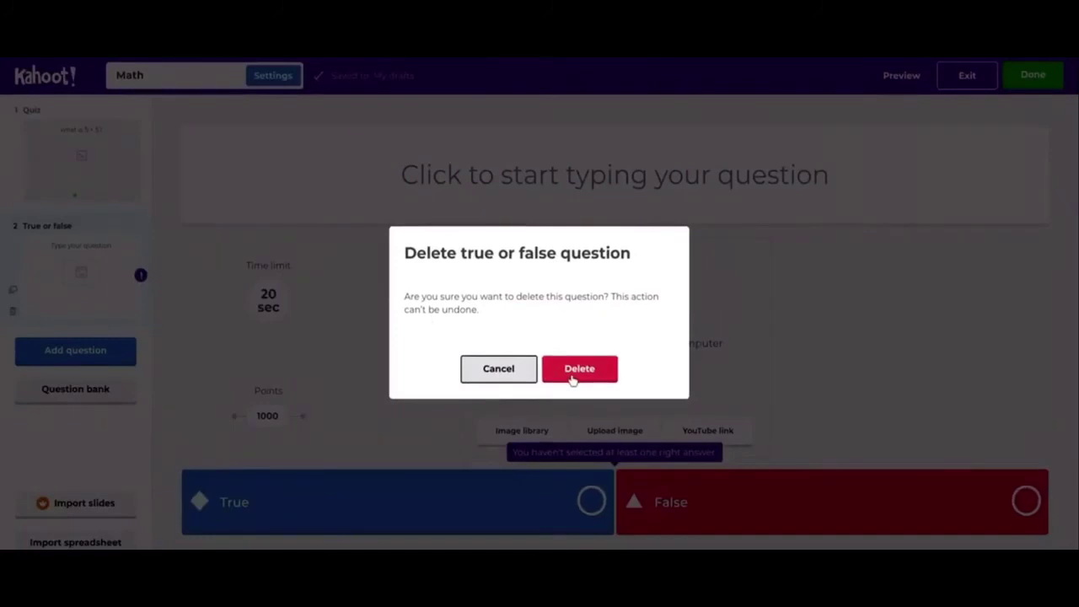
pyautogui.click(571, 377)
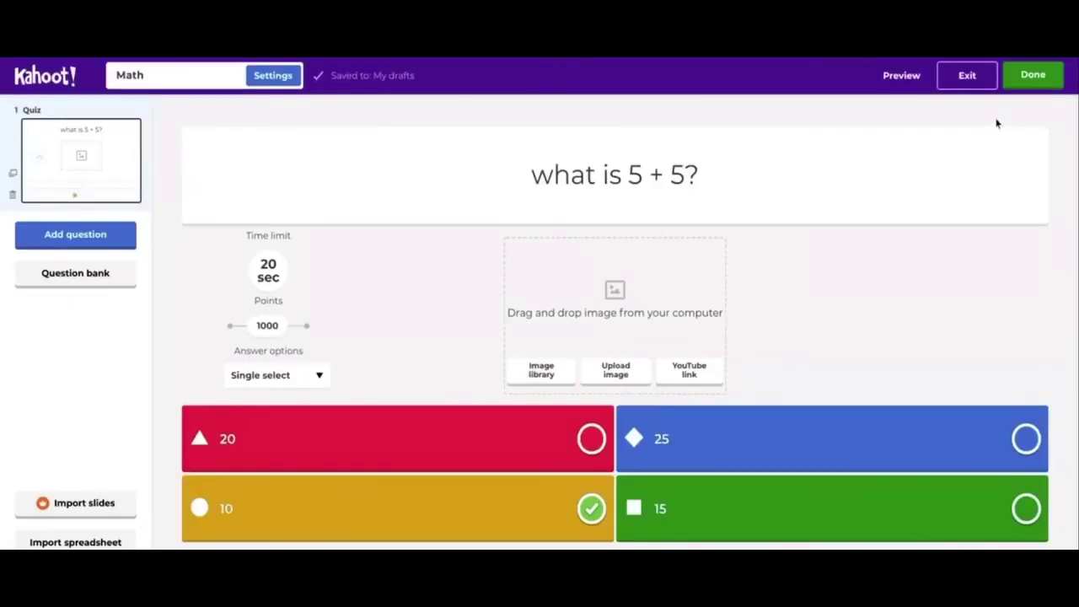
# Finish editing the Math kahoot and launch it in test mode.
pyautogui.click(1032, 75)
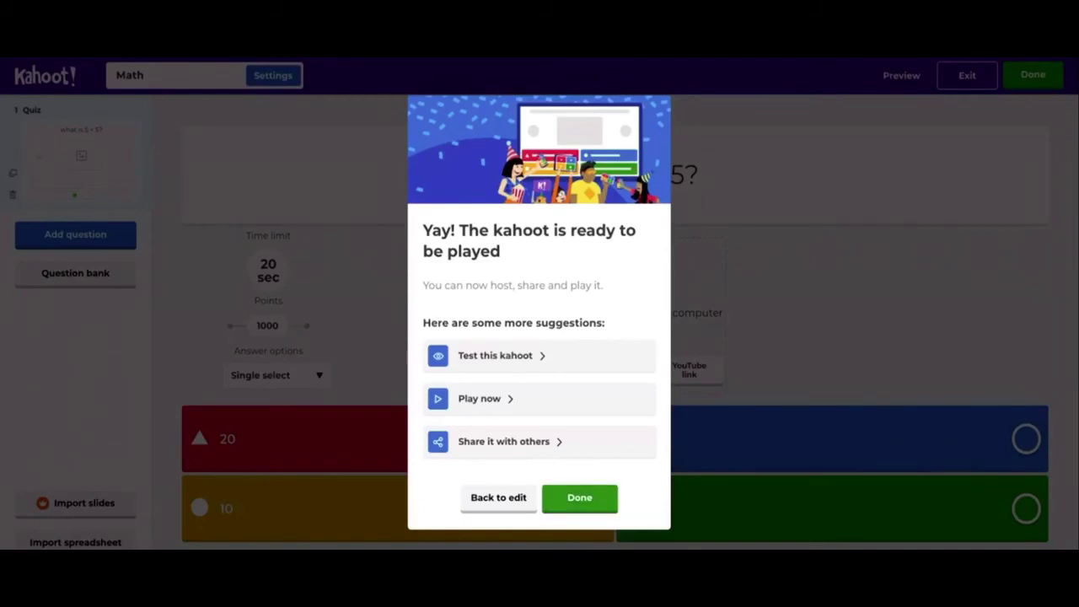
pyautogui.click(495, 355)
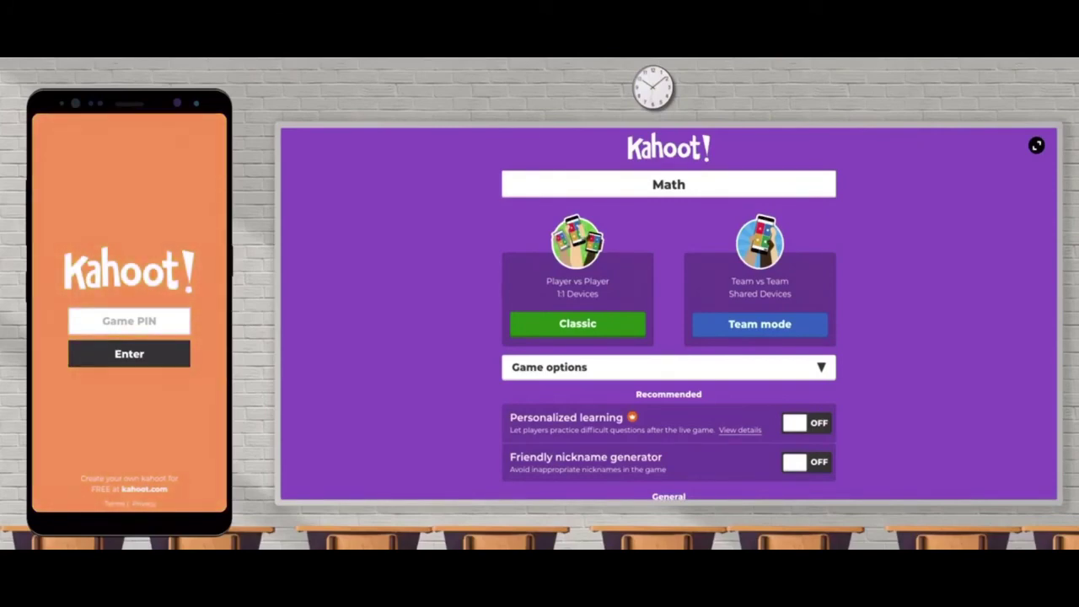
# Host a Classic test game and join the phone player with the copied game PIN.
pyautogui.click(634, 365)
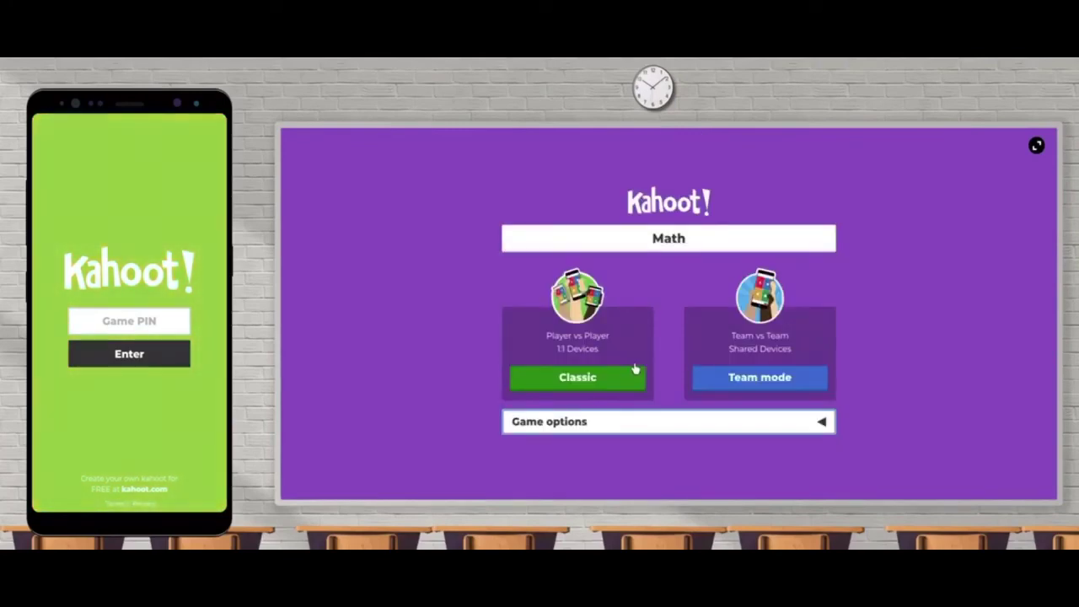
pyautogui.click(620, 383)
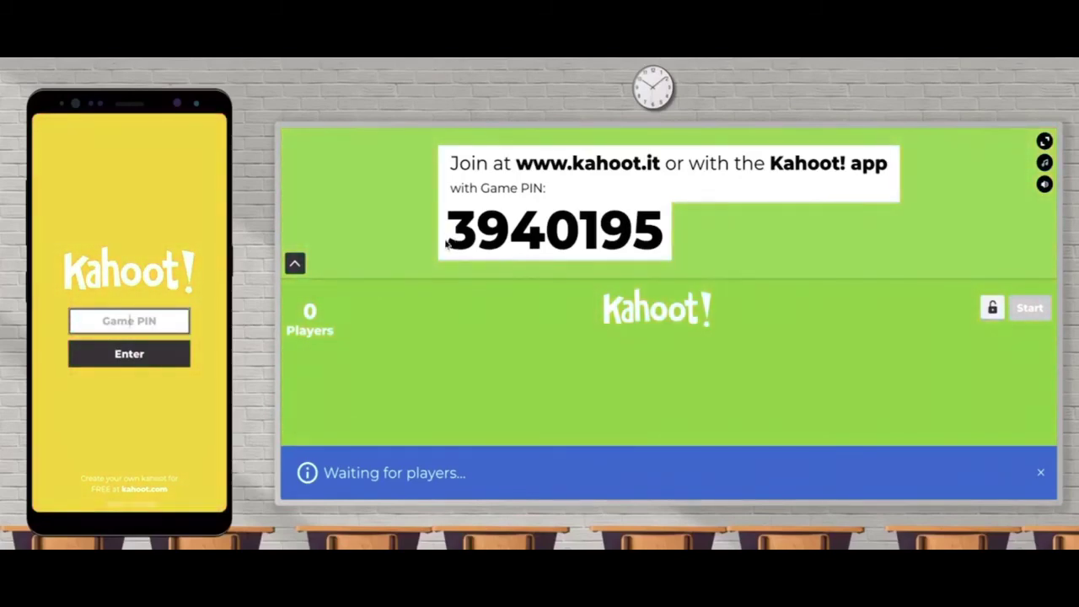
pyautogui.moveTo(448, 237); pyautogui.dragTo(657, 231)
pyautogui.hotkey('ctrl', 'c')
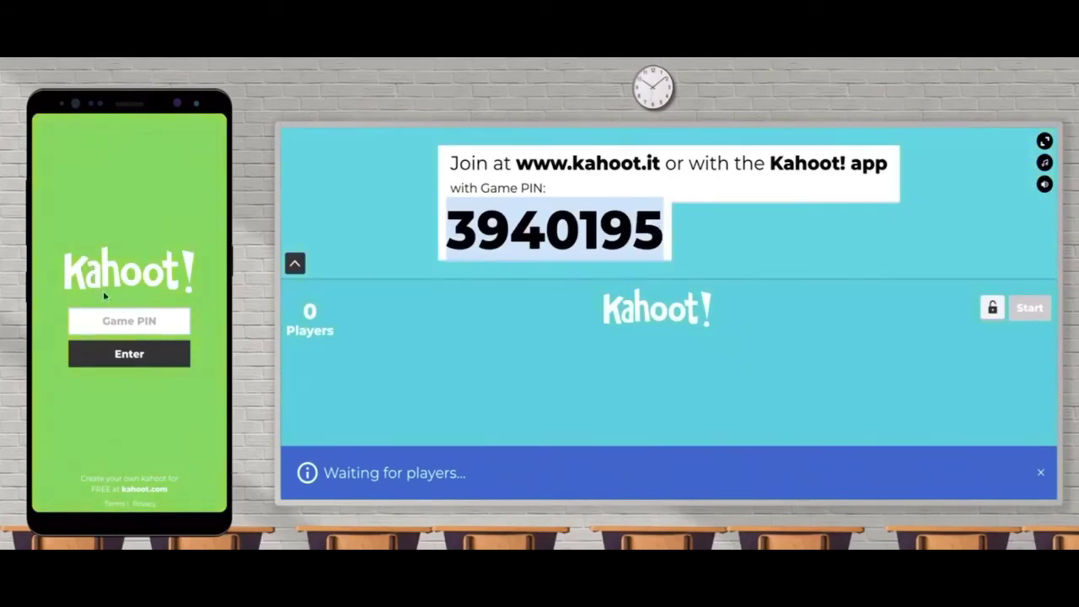
pyautogui.click(110, 319)
pyautogui.hotkey('ctrl', 'v')
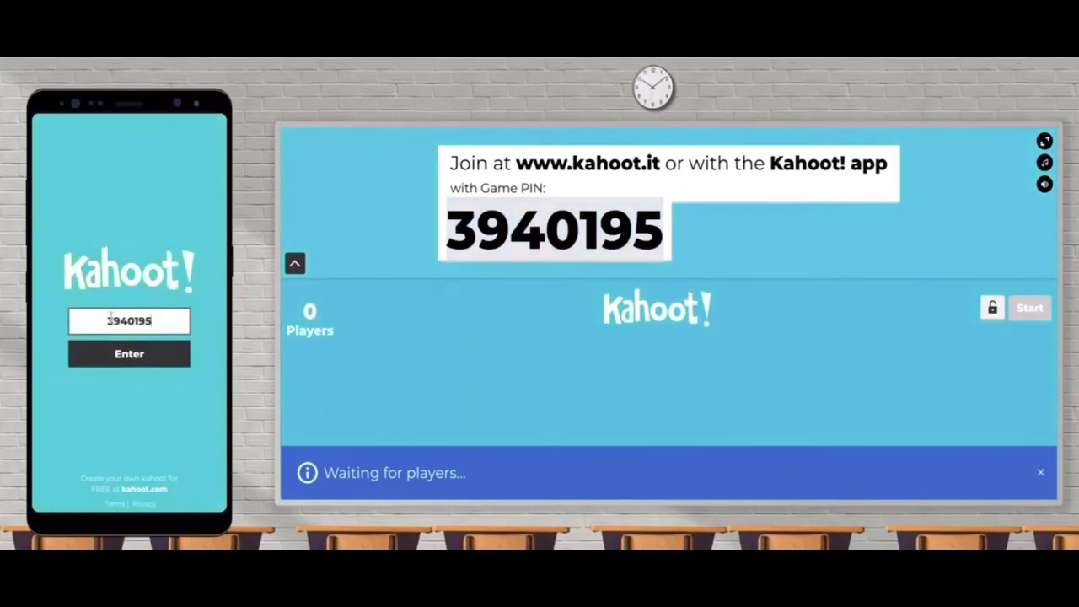
pyautogui.click(128, 354)
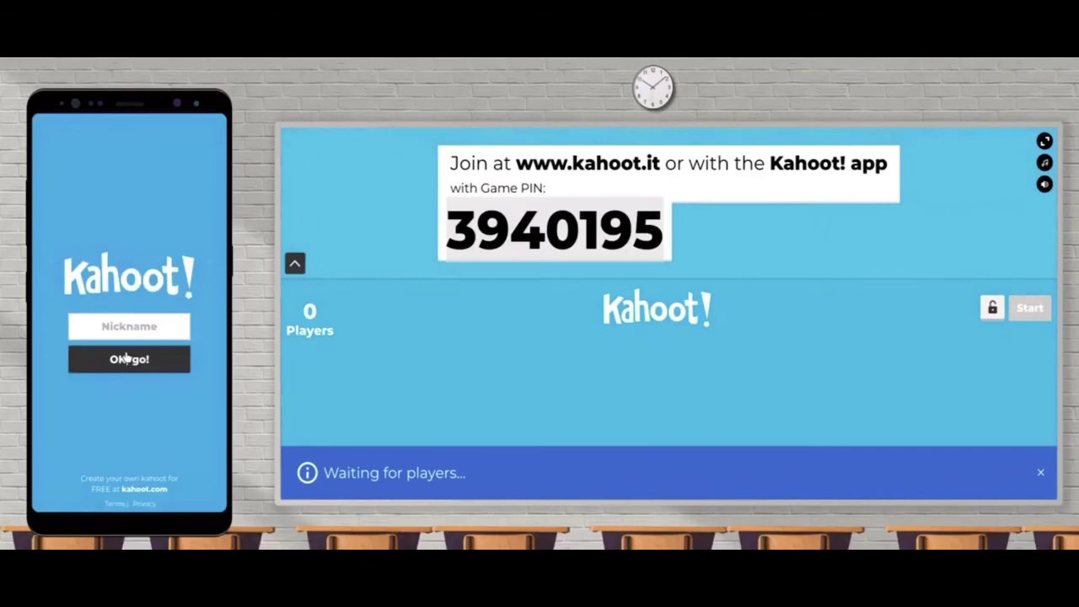
# Enter the player nickname 'e' and start the game.
pyautogui.click(133, 316)
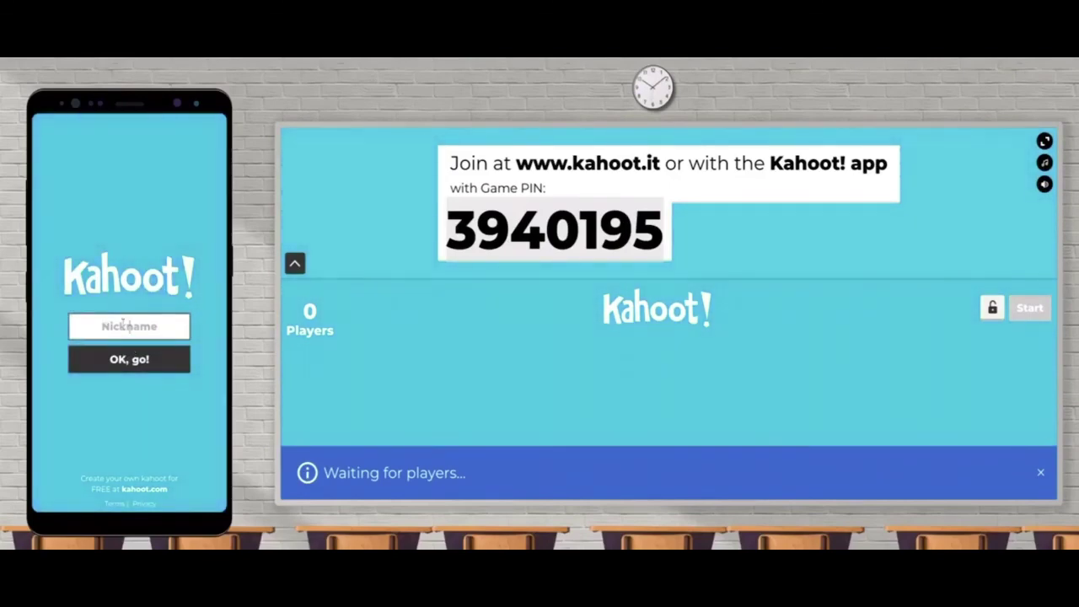
pyautogui.write('e')
pyautogui.click(88, 365)
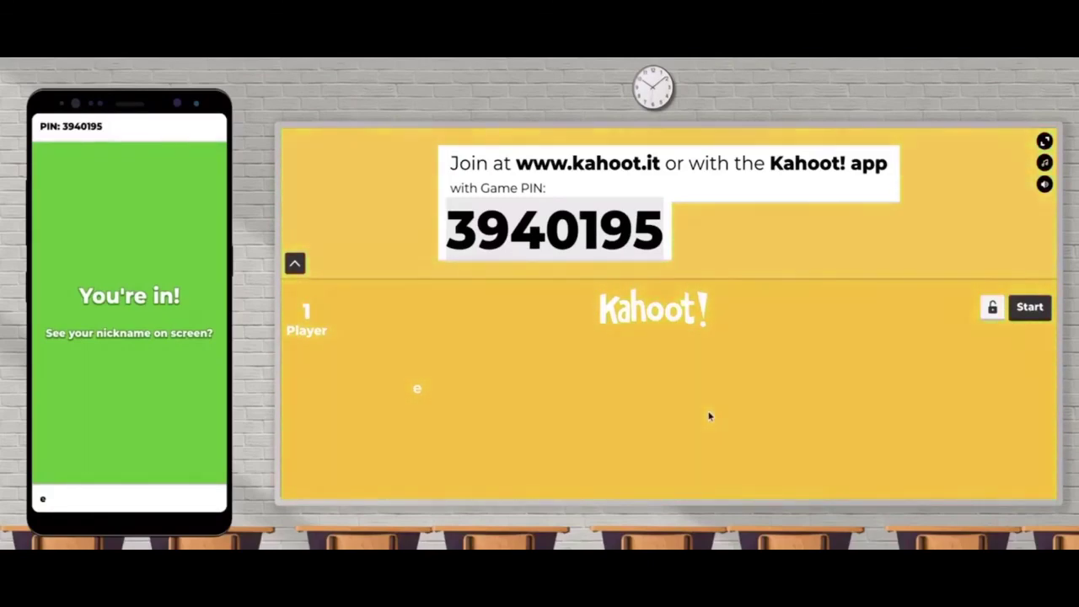
pyautogui.click(1029, 309)
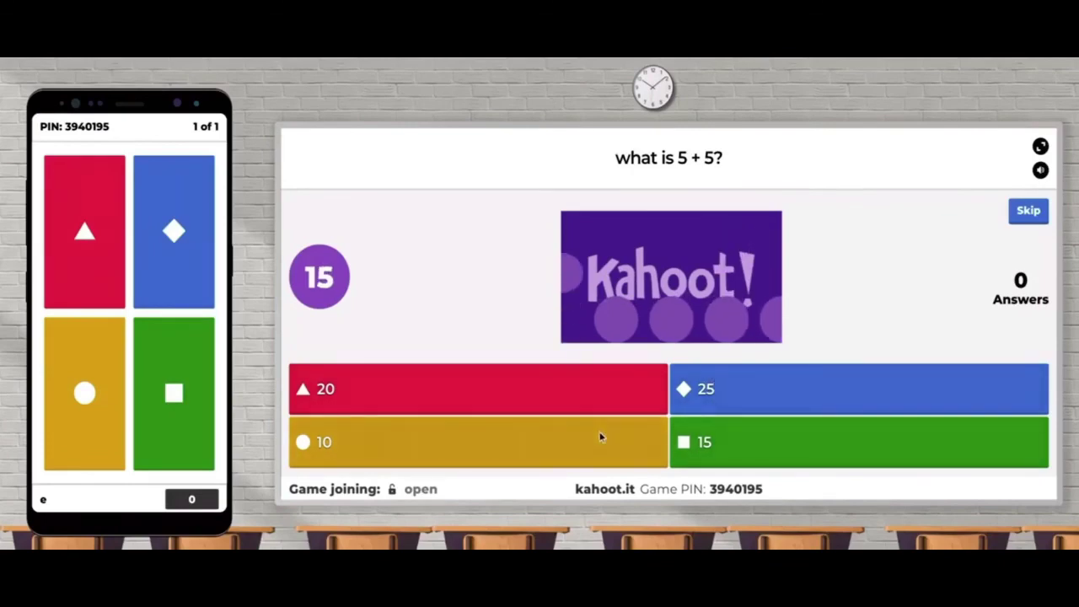
# Answer 10 on the phone, advance past the podium, then view the saved kahoots list.
pyautogui.click(71, 416)
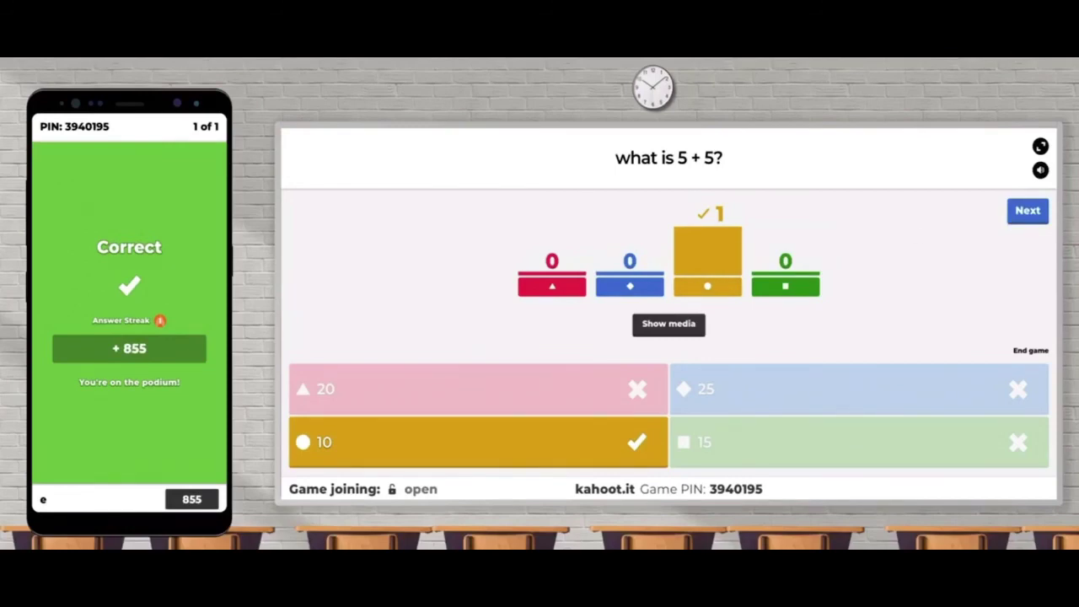
pyautogui.click(1027, 213)
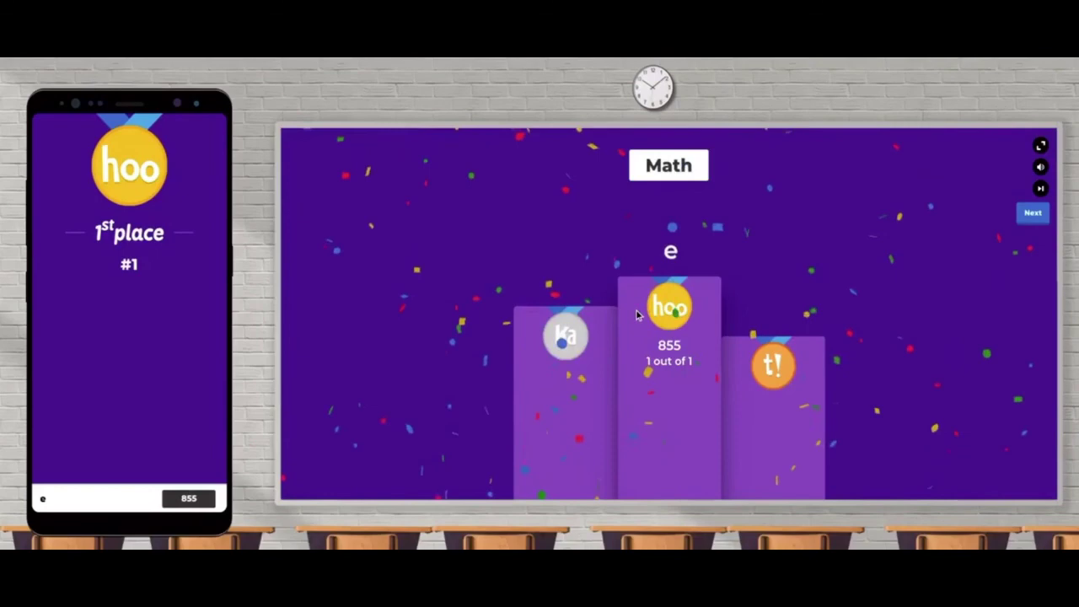
pyautogui.click(1031, 214)
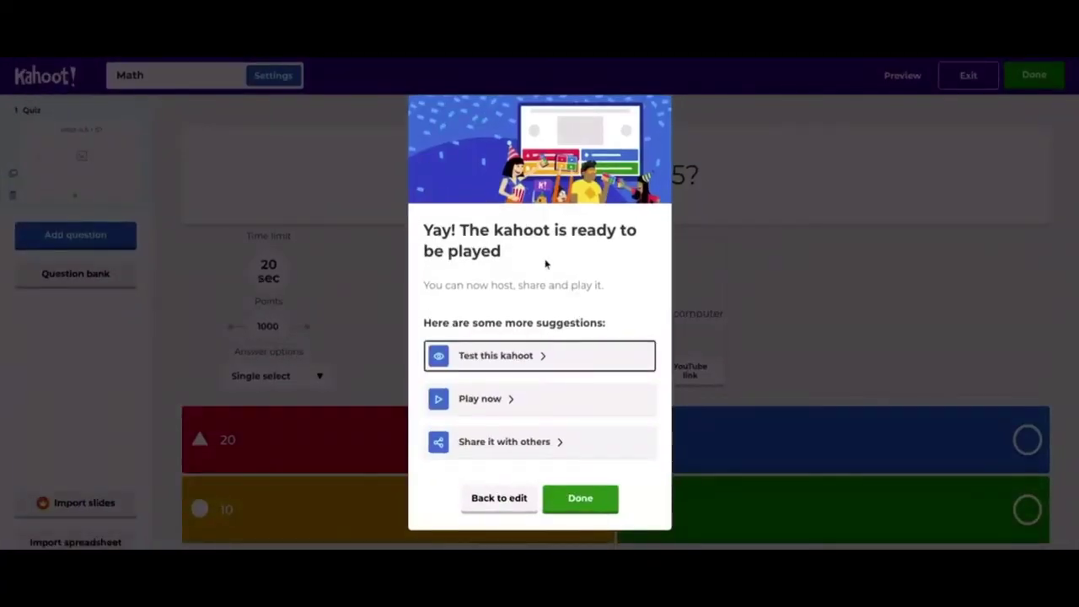
pyautogui.click(580, 499)
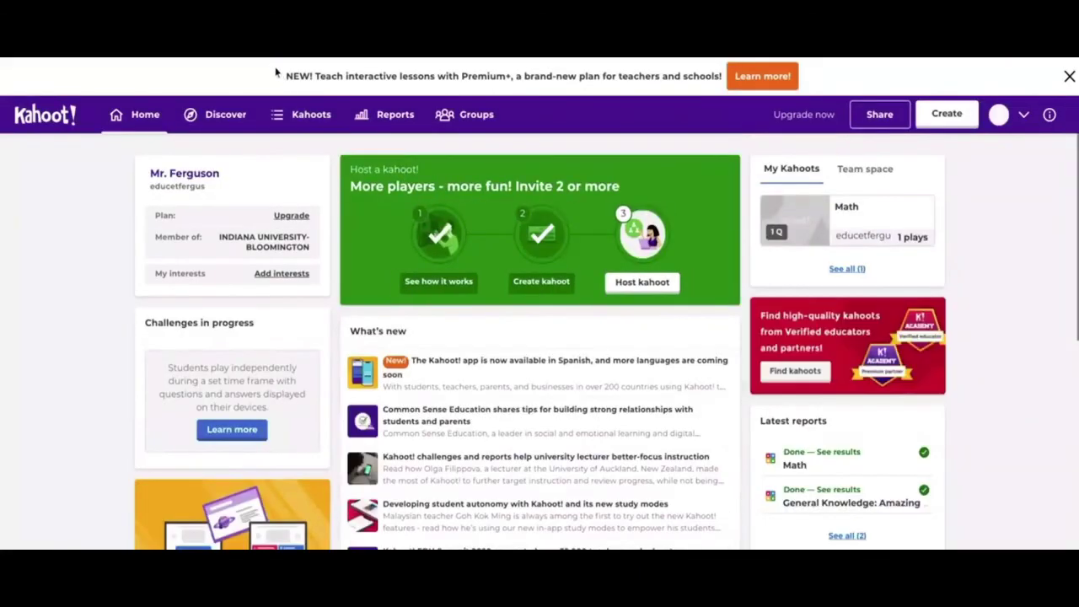
pyautogui.click(299, 119)
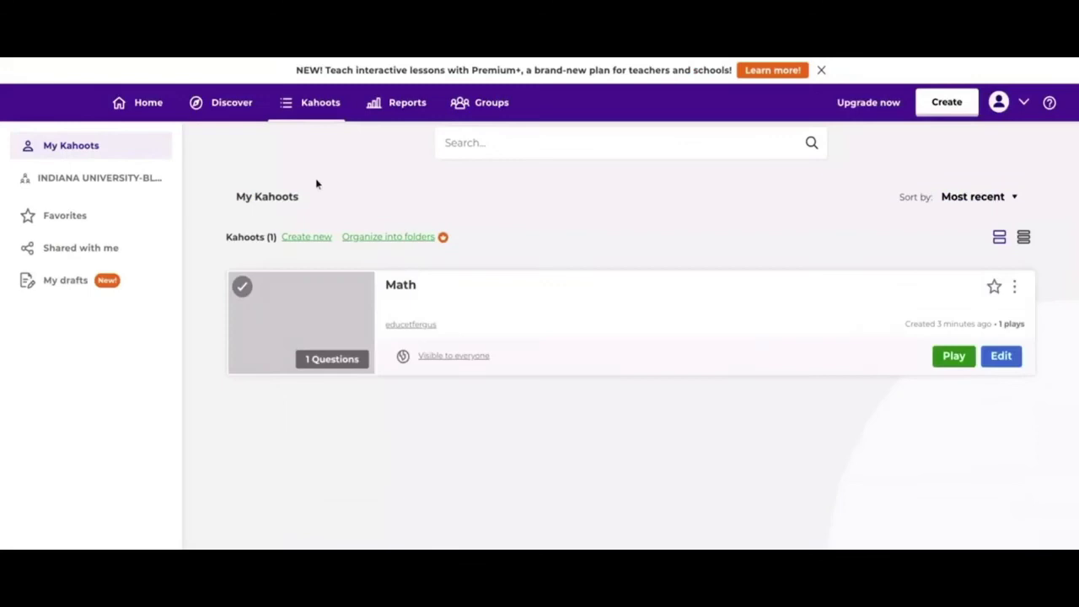